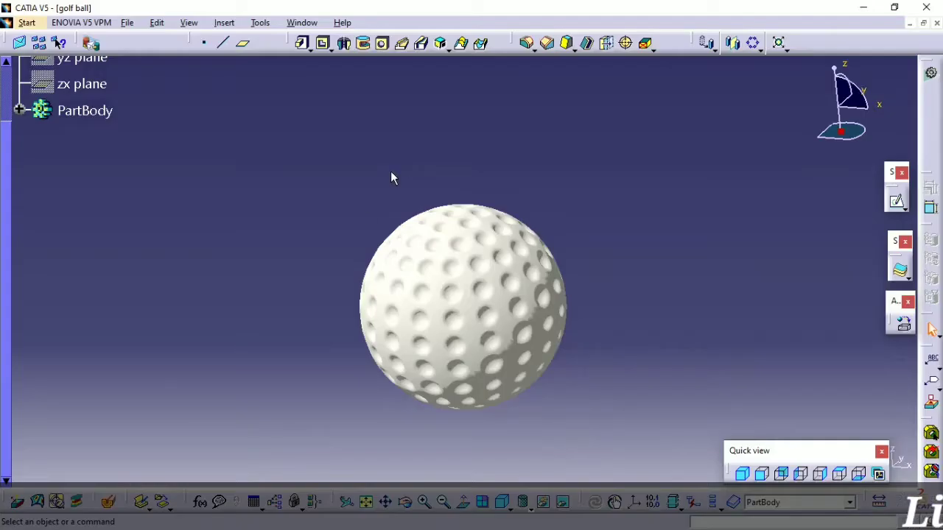
- Orbit the finished golf ball to inspect it from several angles
middle_drag(391, 177, 690, 243)
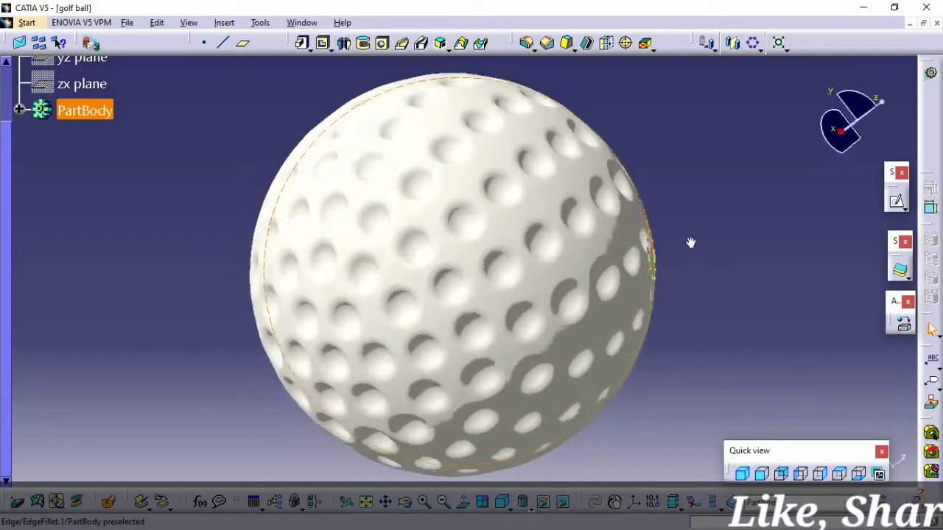
mouse_move(189, 330)
middle_down()
mouse_move(209, 247)
mouse_move(684, 197)
mouse_move(416, 347)
mouse_move(491, 446)
mouse_move(423, 193)
mouse_move(612, 174)
mouse_move(572, 257)
mouse_move(435, 381)
mouse_move(137, 330)
mouse_move(164, 273)
mouse_move(491, 231)
middle_up()
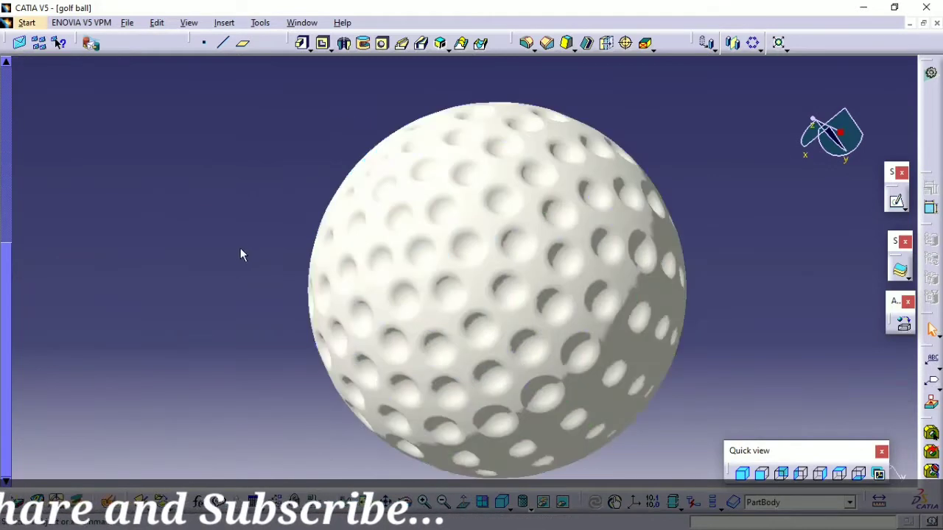
middle_drag(243, 250, 219, 248)
middle_drag(725, 481, 560, 425)
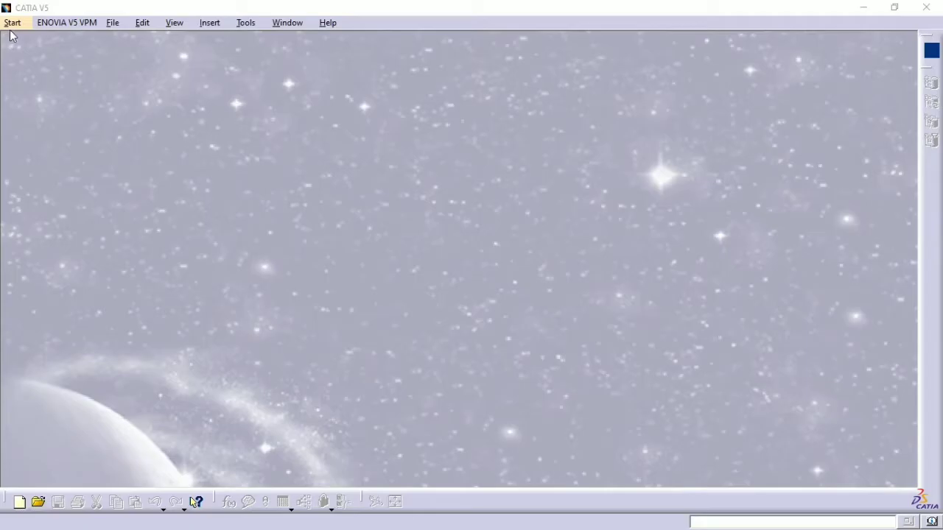
- Create a new Part Design part named 'golf ball'
click(12, 22)
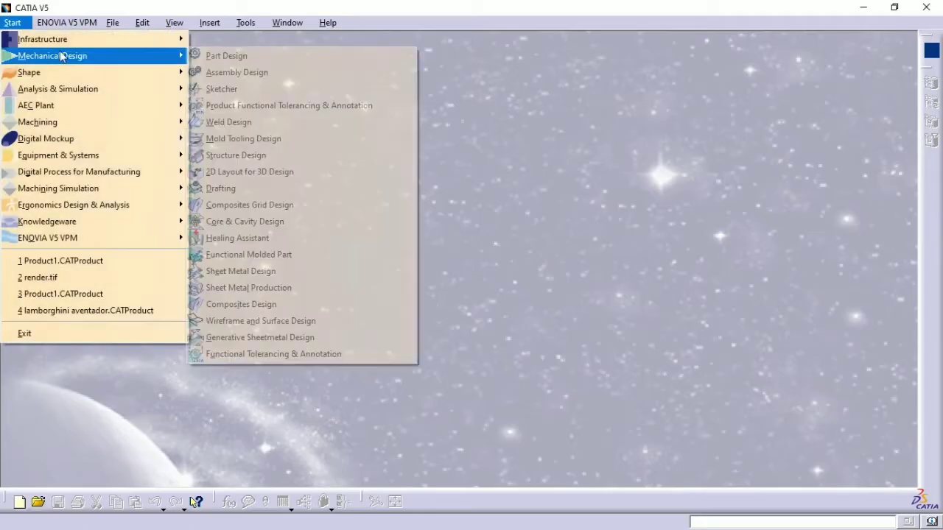
click(290, 57)
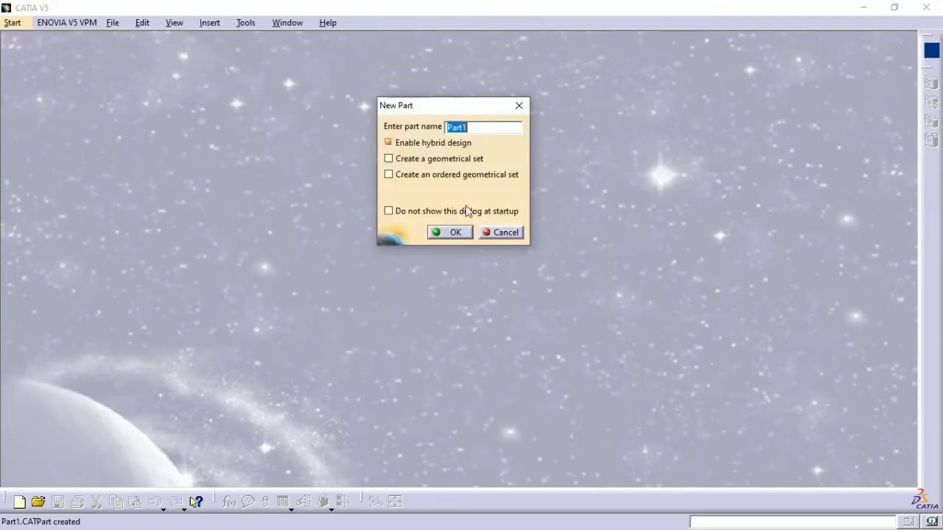
text(golf ball)
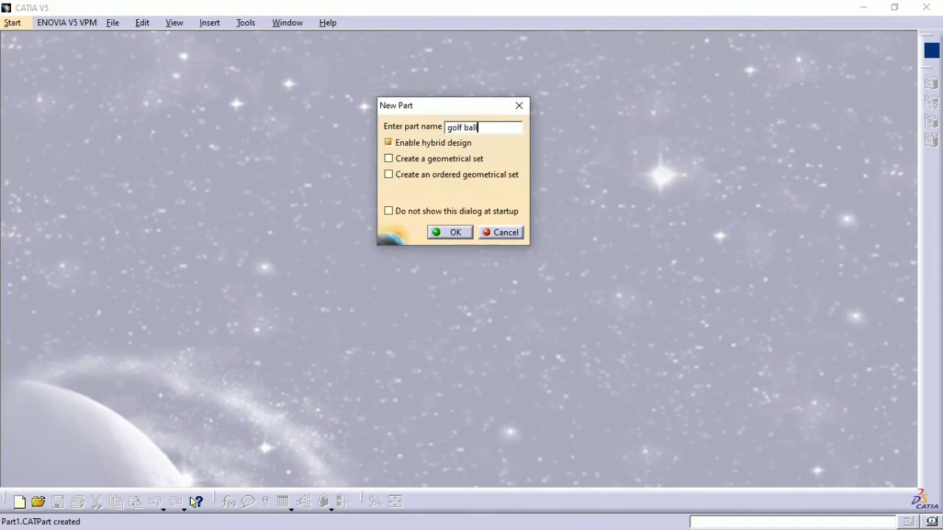
click(450, 232)
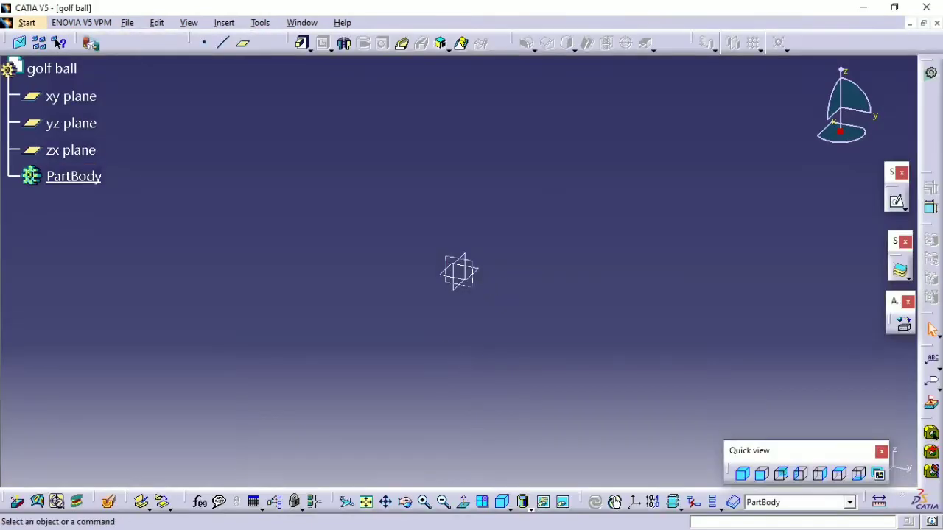
- On the yz plane, sketch a quarter arc from the origin with radius 50
click(897, 201)
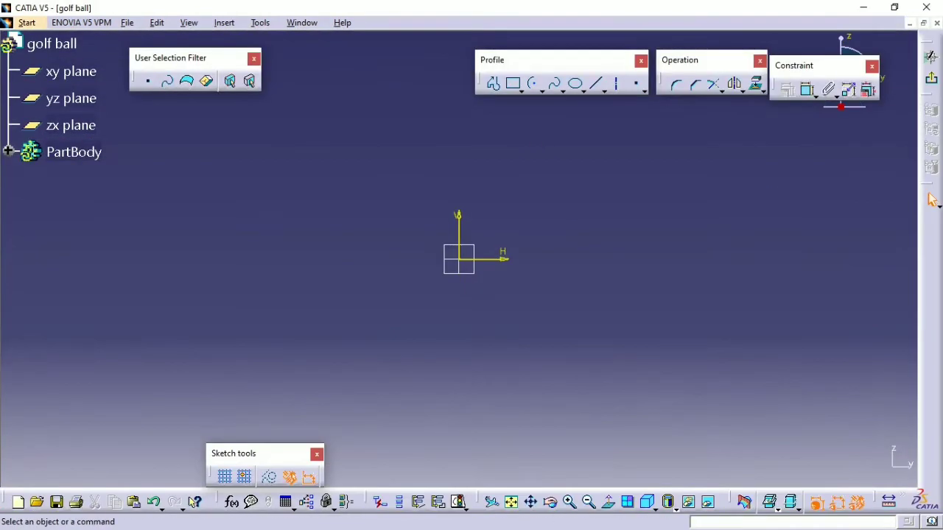
click(532, 83)
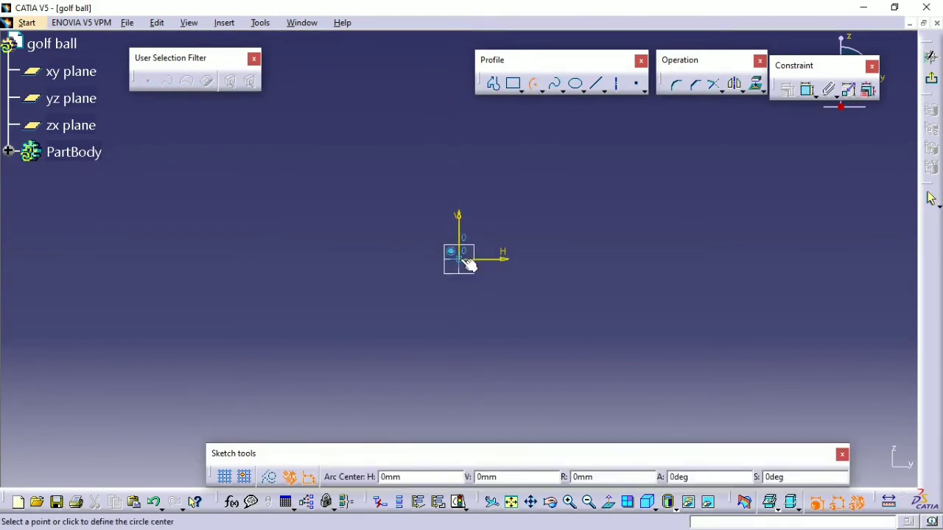
click(458, 145)
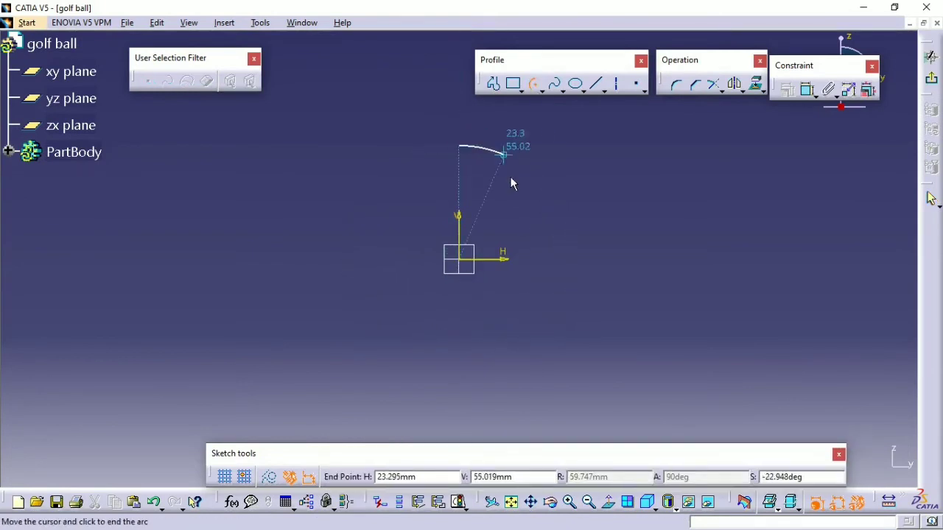
click(575, 256)
double_click(615, 197)
text(50)
key(Return)
- Close the arc with lines to the origin and preview a 360° Shaft of it
click(494, 88)
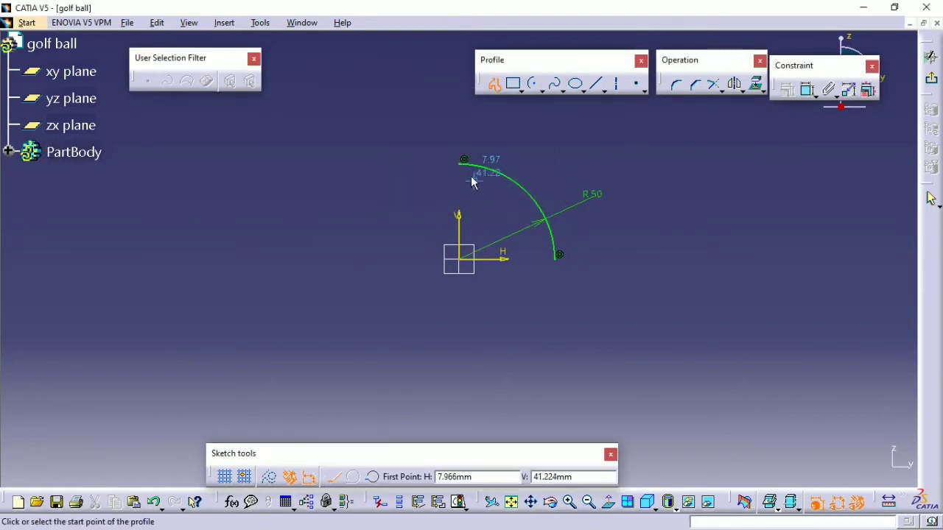
click(463, 161)
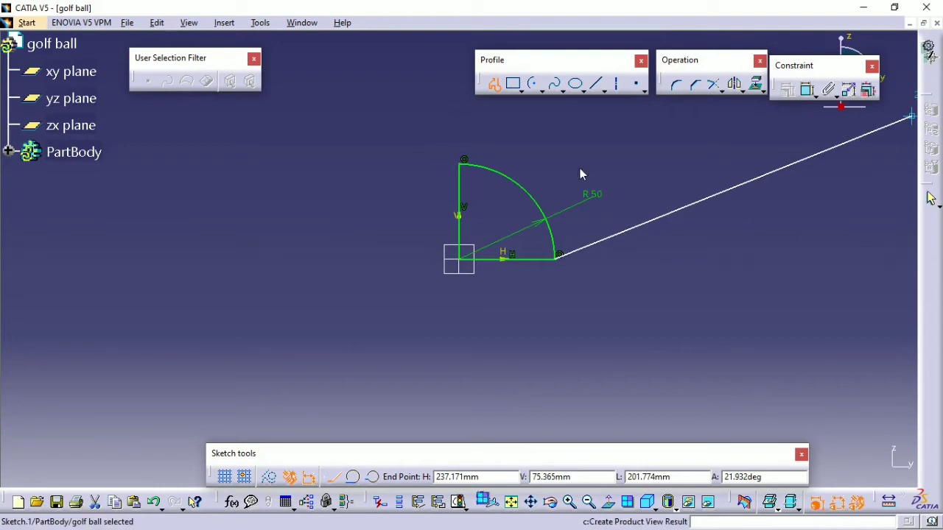
click(929, 199)
click(340, 47)
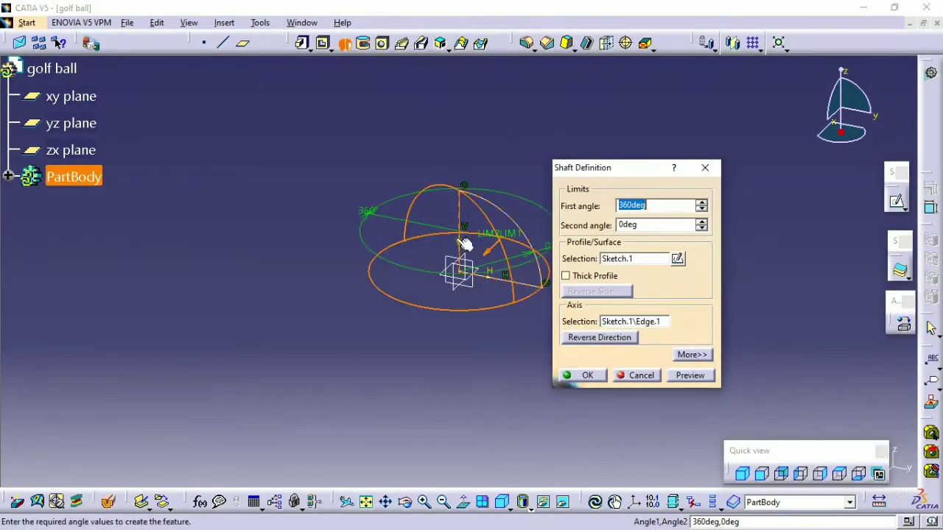
- Confirm the 360° Shaft, creating a solid 50 mm-radius hemisphere, and view it from above
click(690, 378)
click(569, 375)
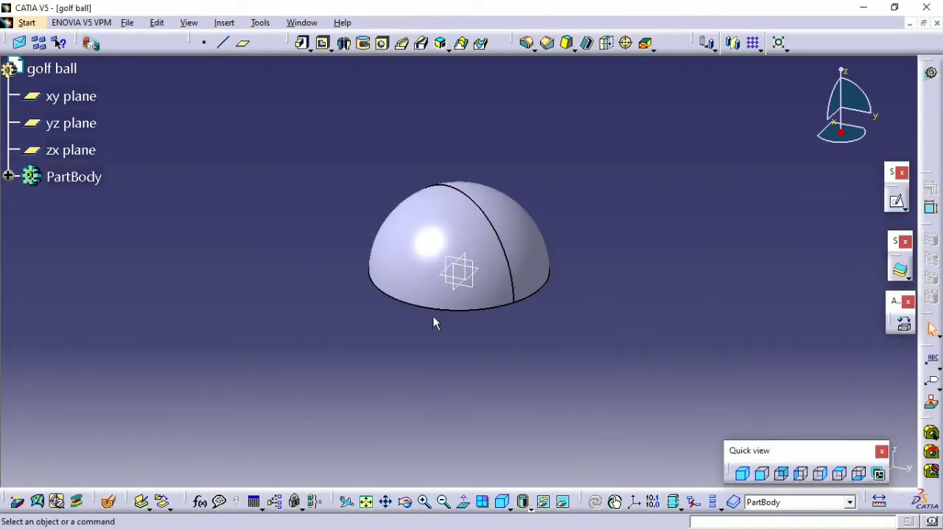
middle_drag(432, 316, 592, 172)
middle_drag(348, 314, 437, 301)
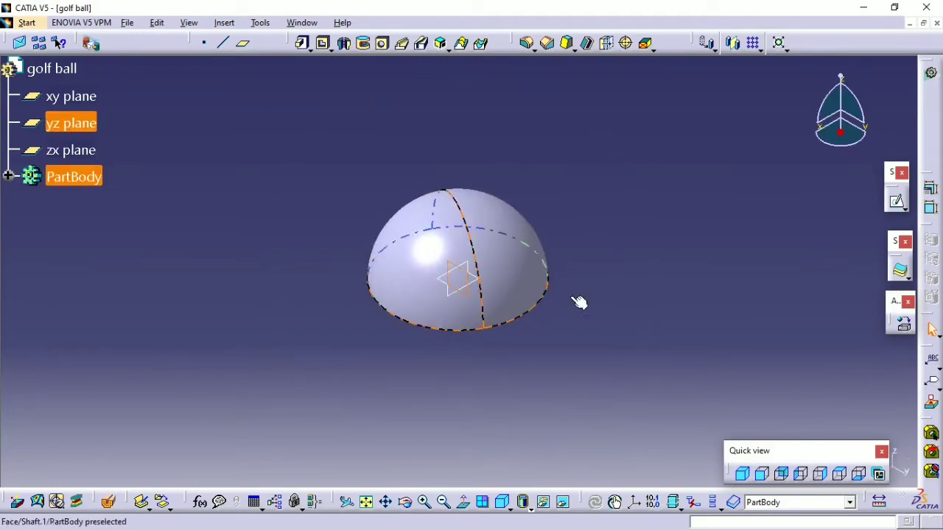
- In a new yz-plane sketch, draw a vertical construction axis through the origin
click(897, 204)
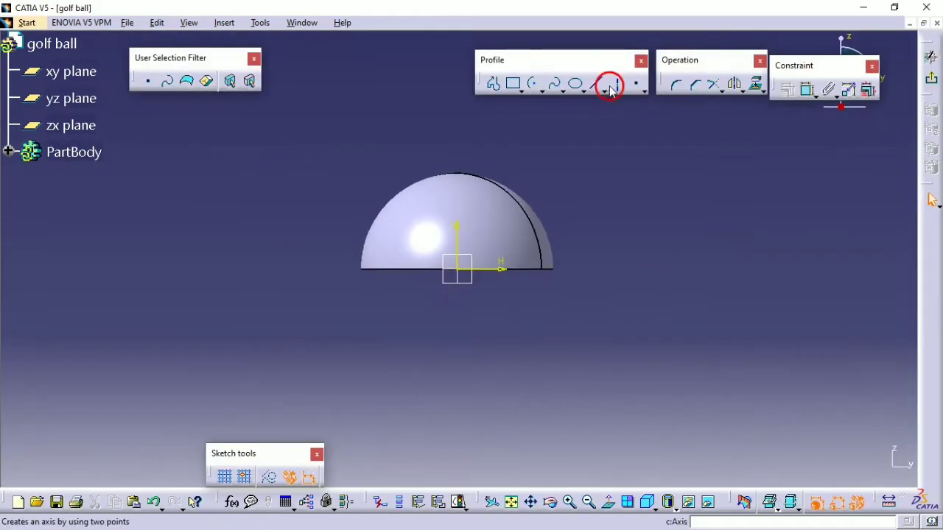
click(610, 86)
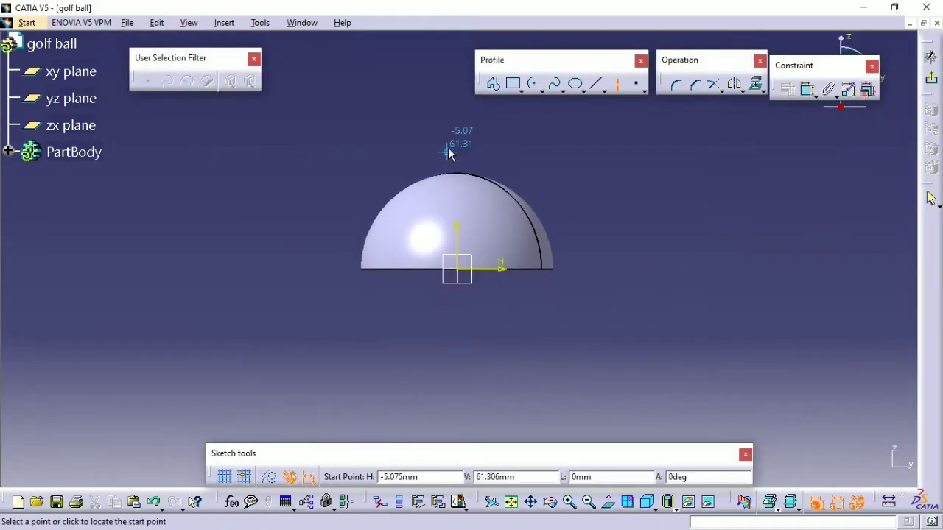
click(463, 273)
scroll(449, 239, up, 3)
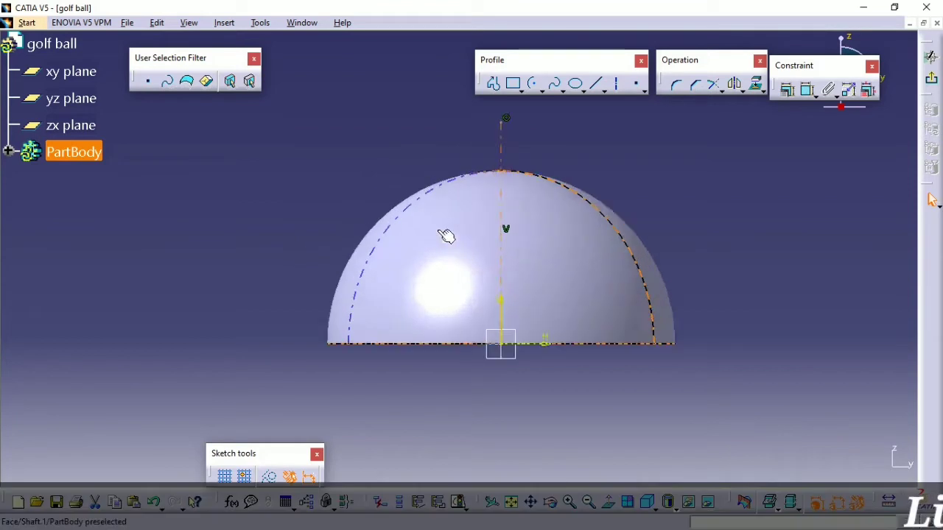
scroll(462, 242, up, 3)
mouse_move(360, 156)
middle_down()
mouse_move(432, 220)
mouse_move(393, 326)
middle_up()
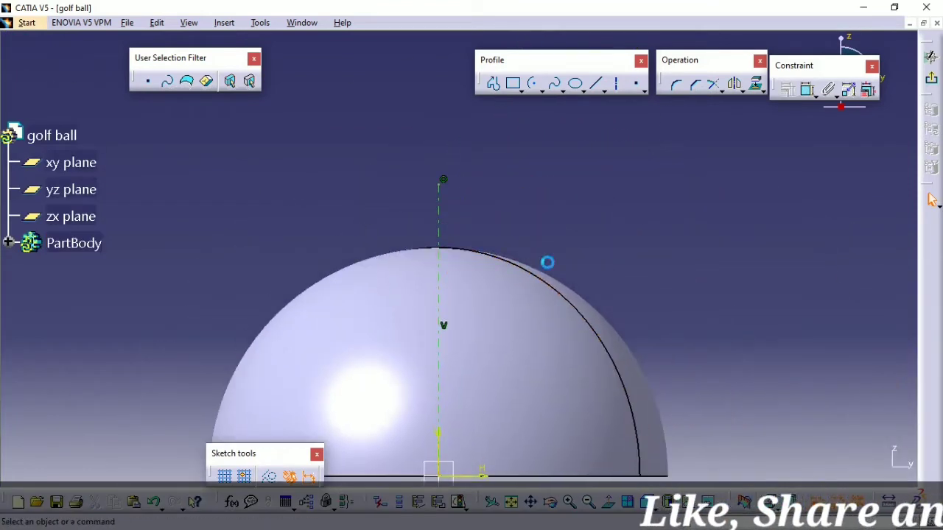
- Draw a closed dimple profile at the top: short top edge, vertical side, tangent arc back to the axis
click(493, 83)
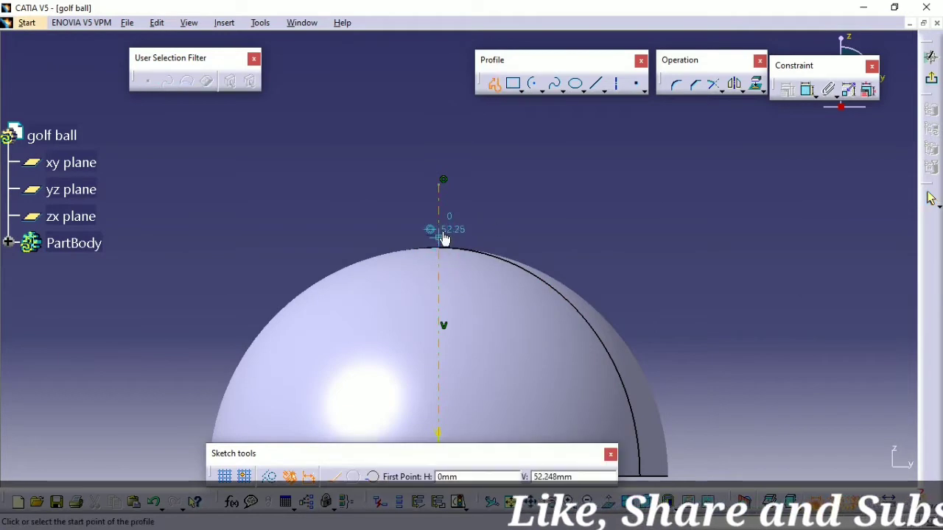
click(444, 217)
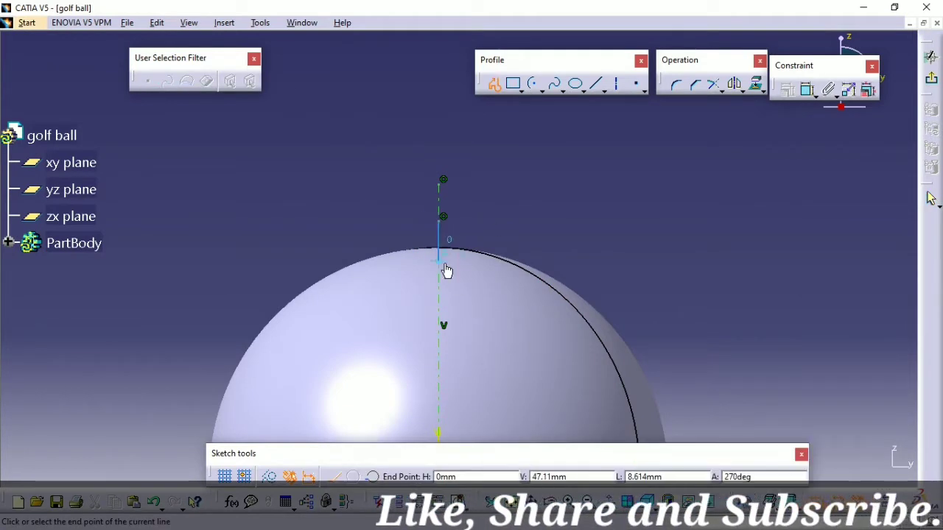
click(460, 218)
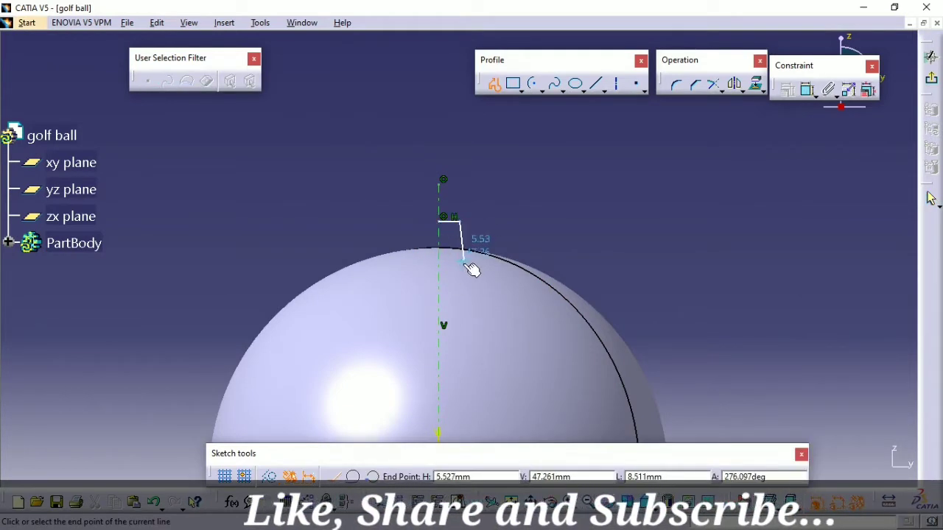
drag(449, 278, 444, 280)
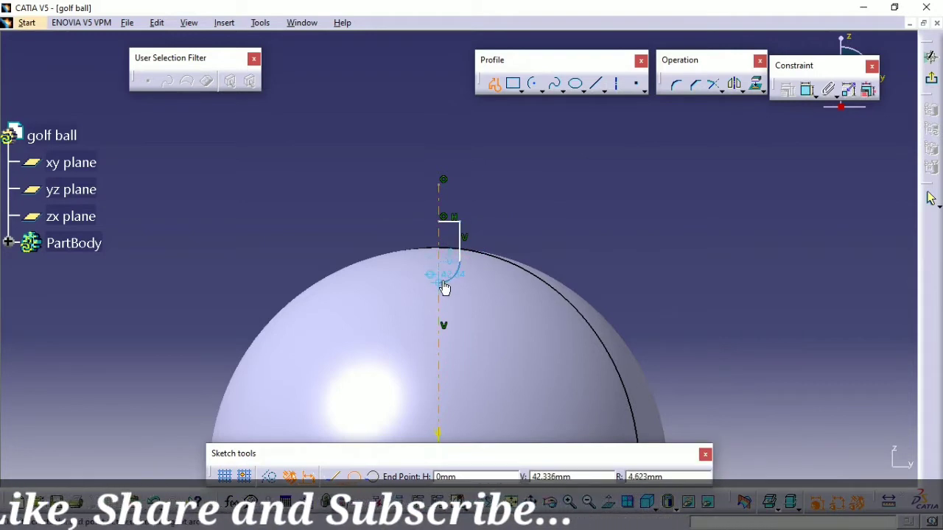
click(443, 278)
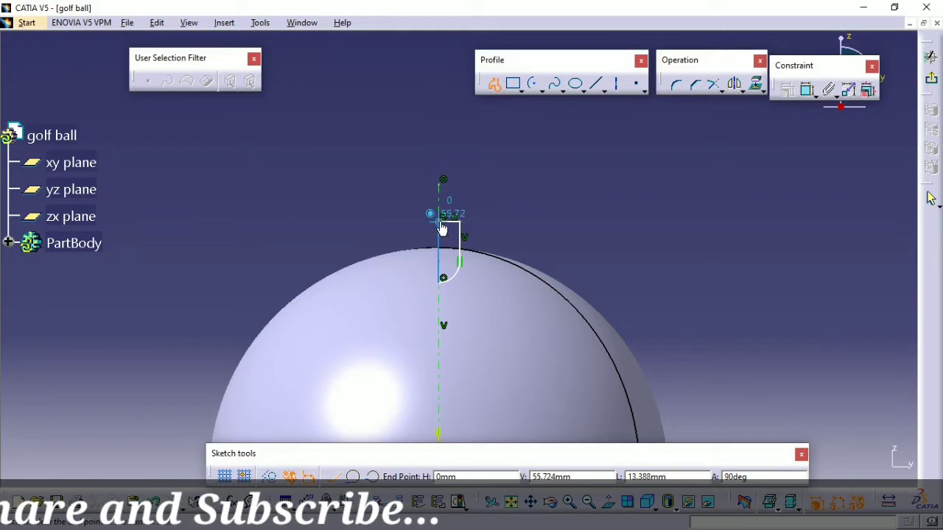
click(444, 218)
click(537, 214)
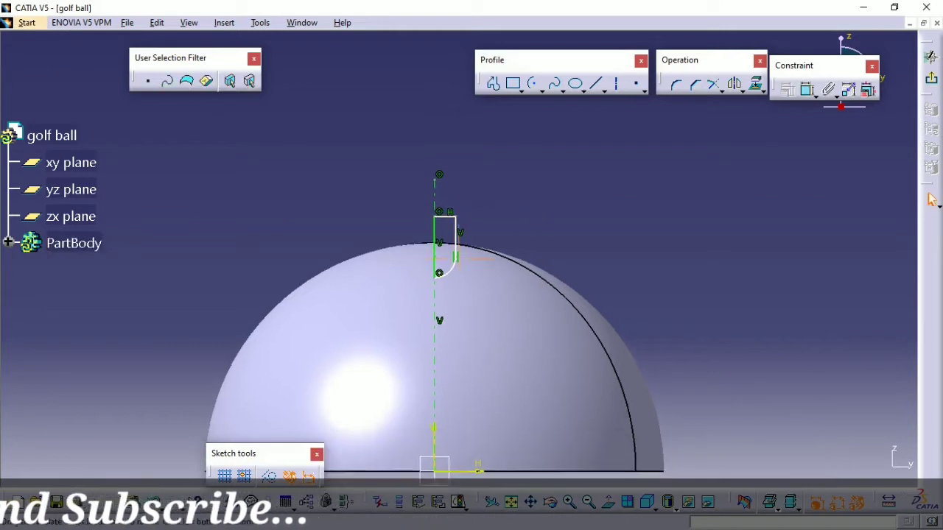
middle_drag(537, 214, 669, 150)
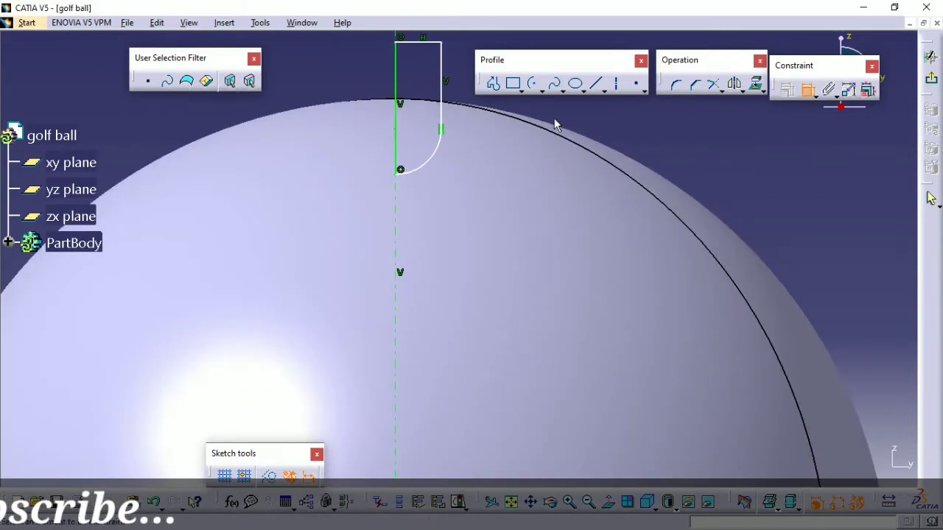
middle_drag(416, 49, 461, 235)
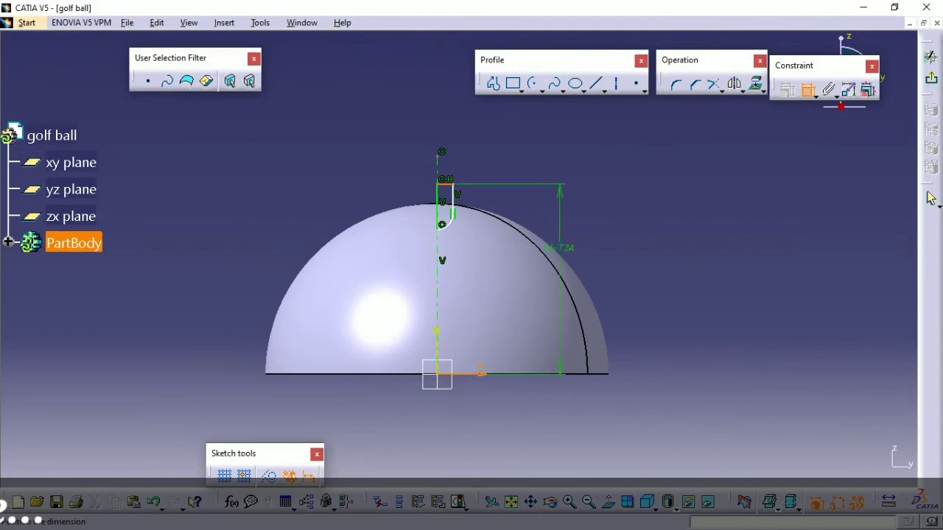
- Confirm the profile's height dimension and set its width to 3
double_click(611, 260)
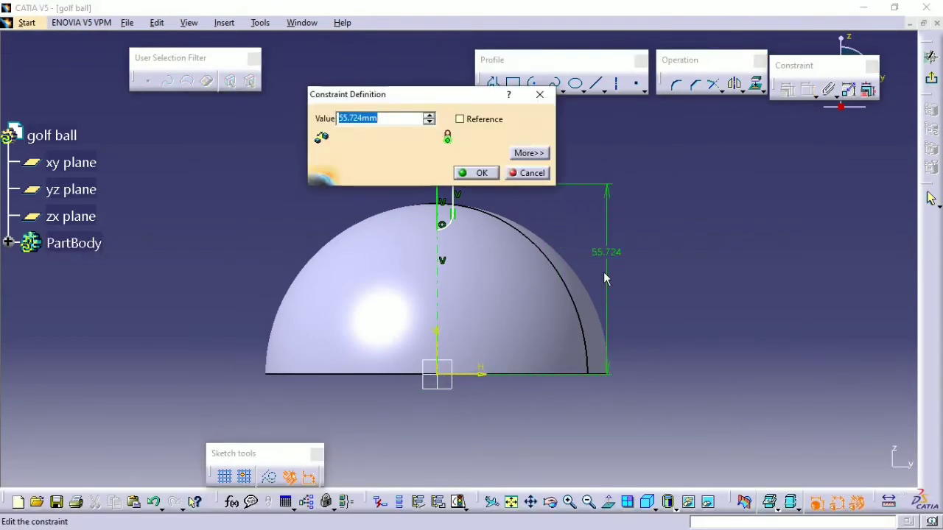
text(5)
key(Return)
middle_drag(574, 273, 497, 221)
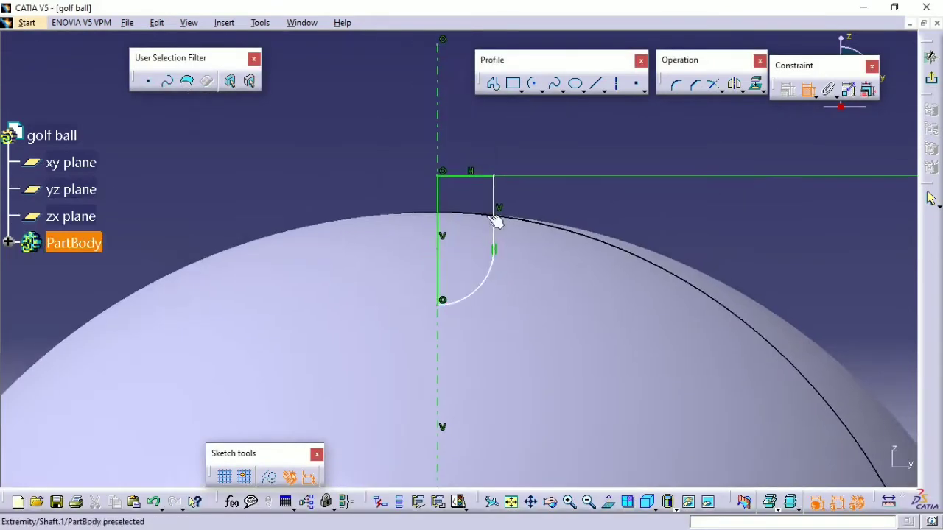
double_click(480, 153)
text(5)
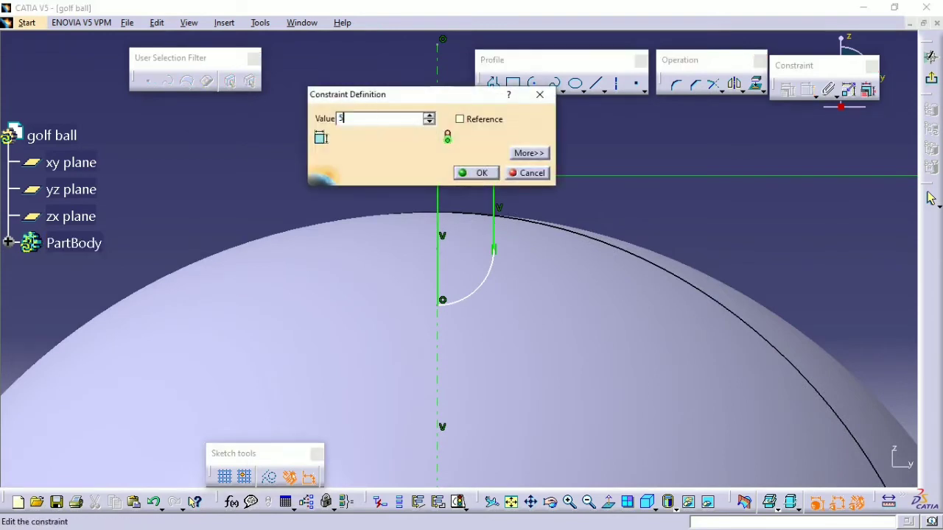
key(Return)
double_click(480, 150)
text(2.5)
key(Return)
double_click(462, 149)
text(3)
key(Return)
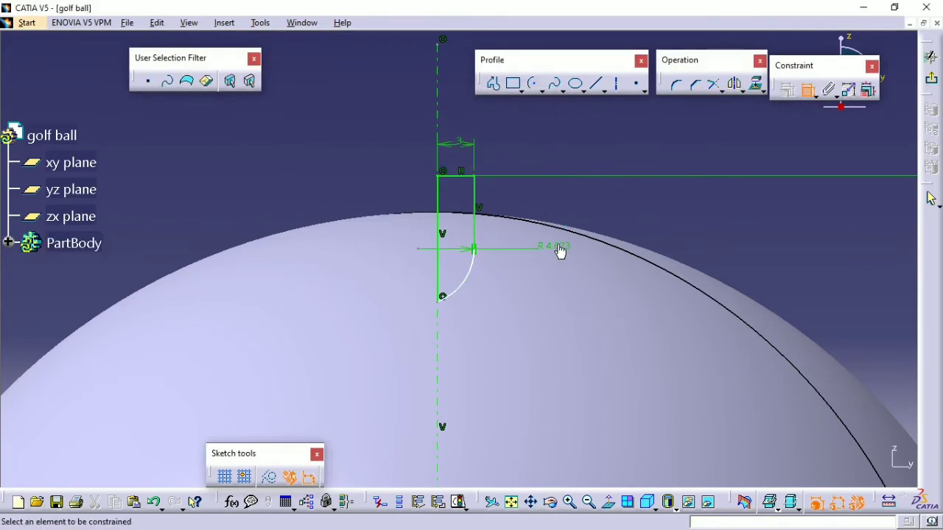
- Adjust the arc's radius dimension and cut the profile as Groove.1
double_click(552, 252)
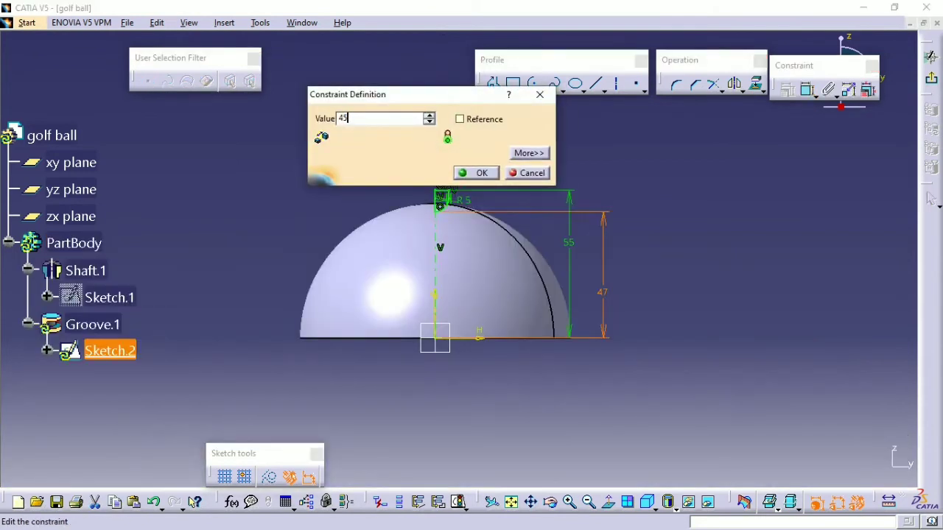
key(Return)
click(932, 79)
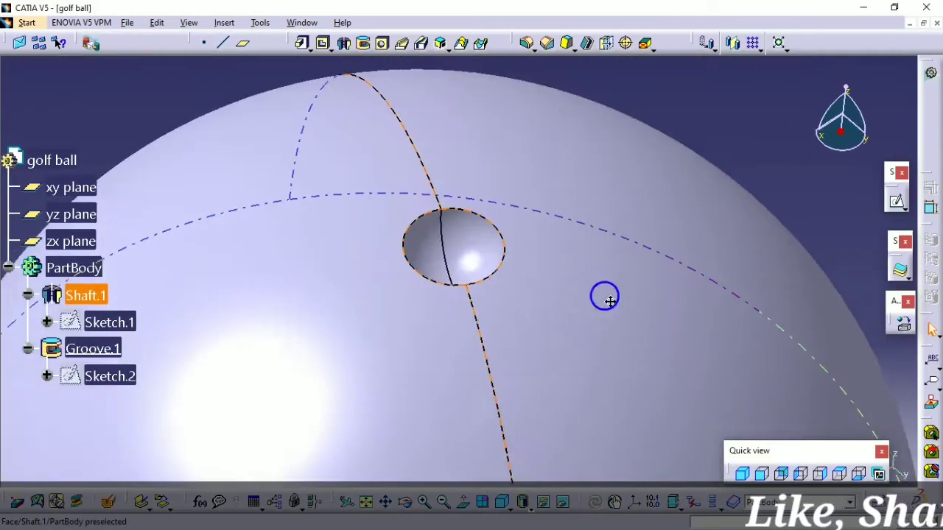
- Select Groove.1 and start a Circular Pattern from the pattern flyout
middle_drag(604, 297, 571, 183)
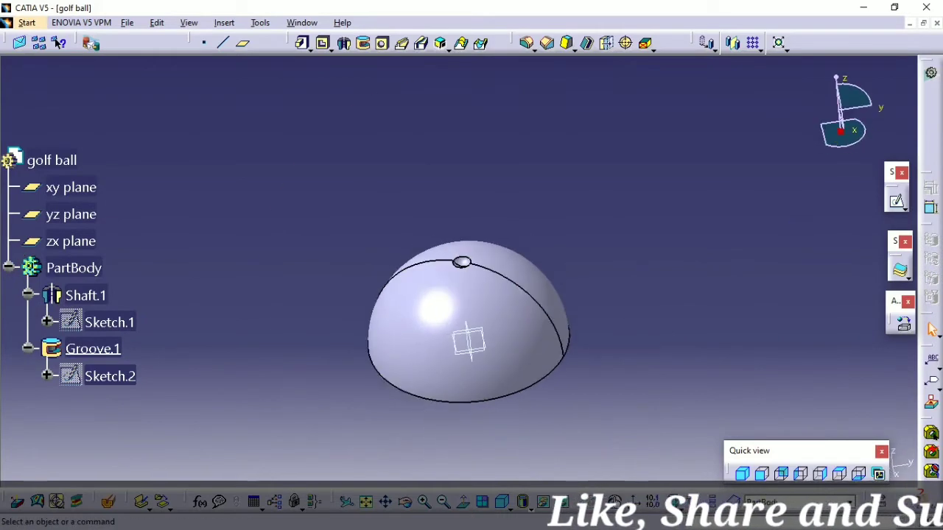
click(93, 348)
click(760, 48)
click(772, 66)
middle_drag(646, 281, 690, 197)
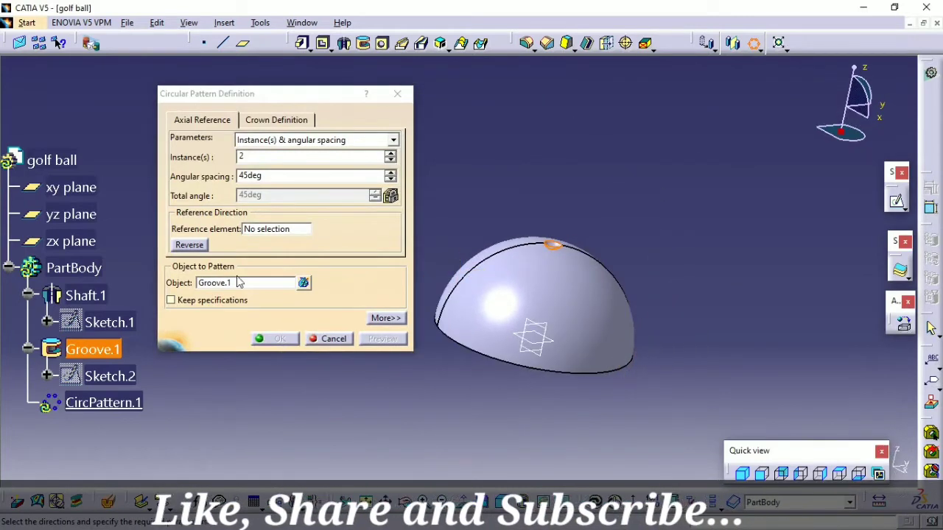
- Pattern Groove.1 about the X axis with 2 instances at 15° spacing
right_click(267, 229)
click(289, 256)
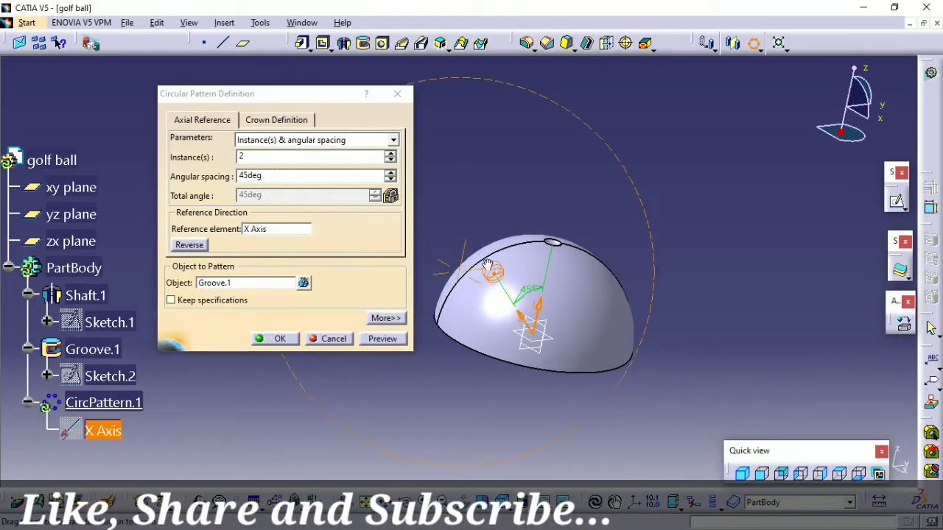
double_click(280, 177)
text(15)
key(Return)
middle_drag(557, 275, 453, 338)
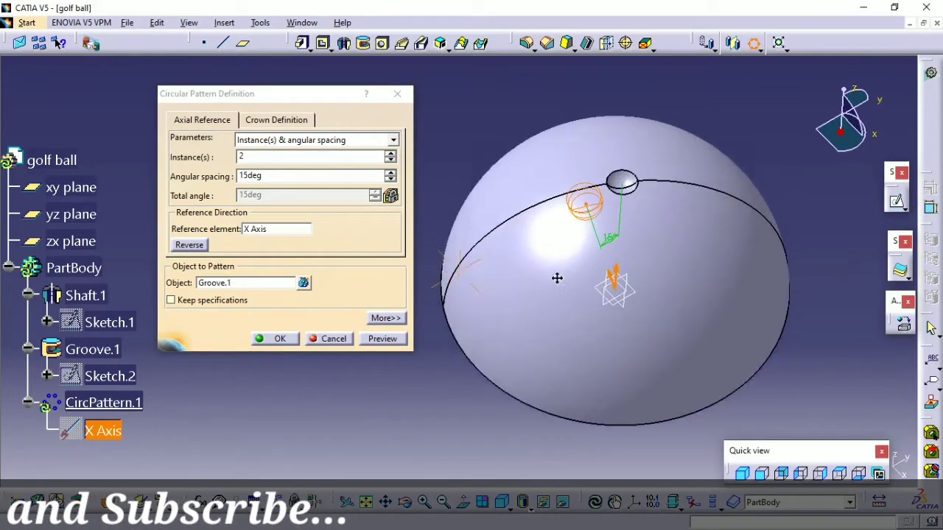
click(275, 338)
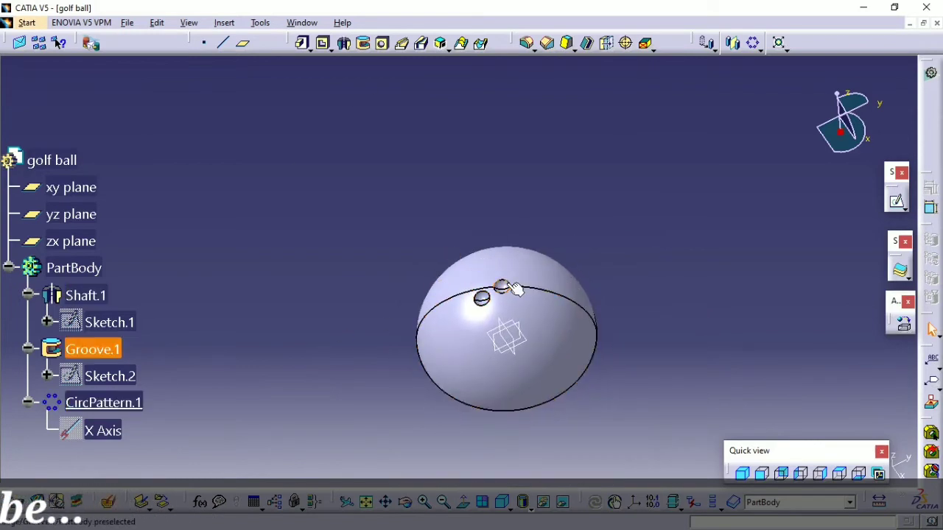
- Add 2-instance X-axis patterns of the dimple at 30° and 45° spacing
click(753, 42)
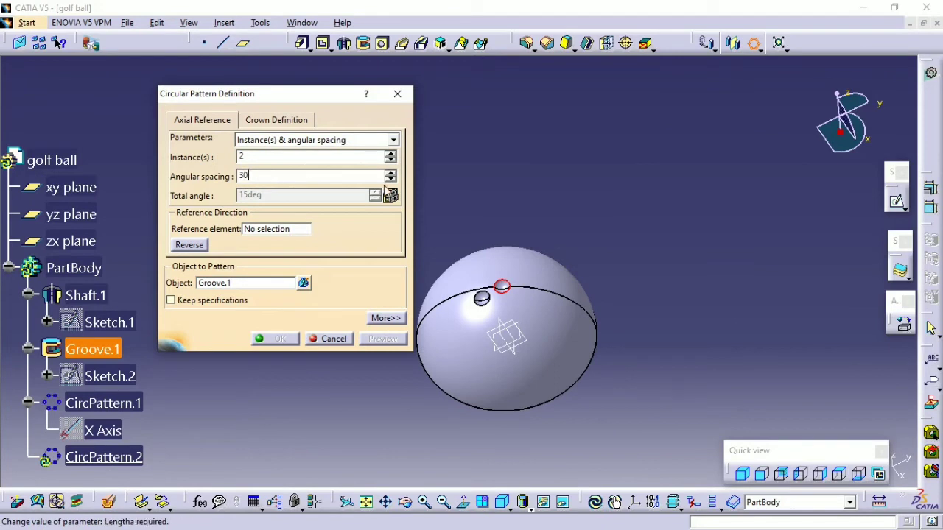
key(Return)
right_click(275, 231)
click(303, 258)
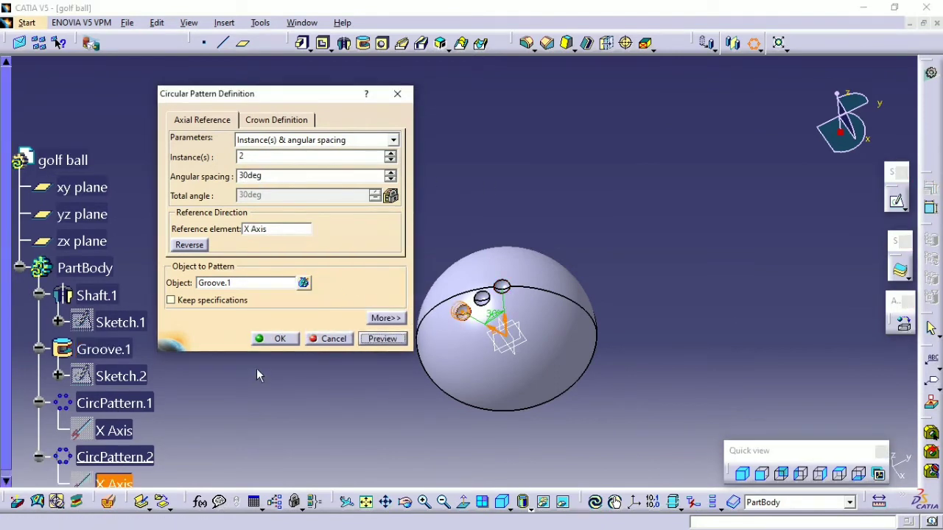
click(269, 339)
middle_drag(274, 358, 565, 238)
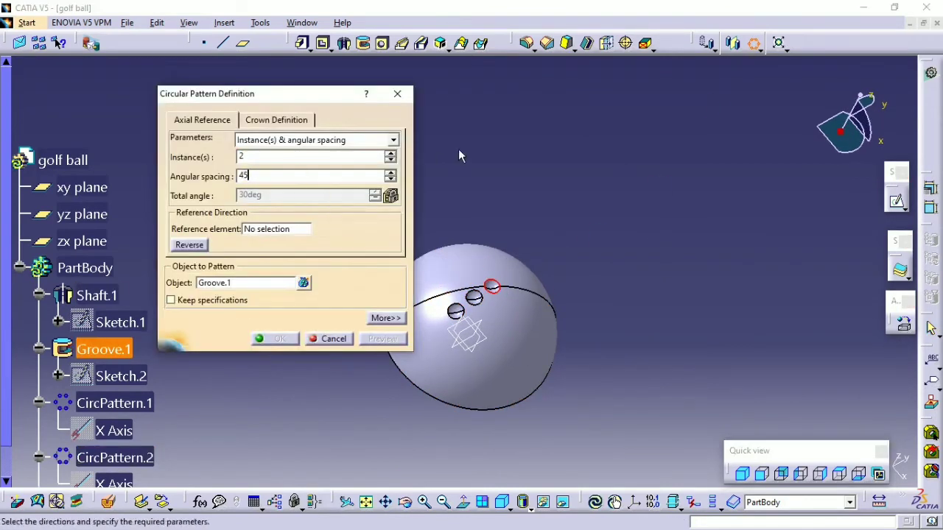
right_click(289, 234)
click(317, 256)
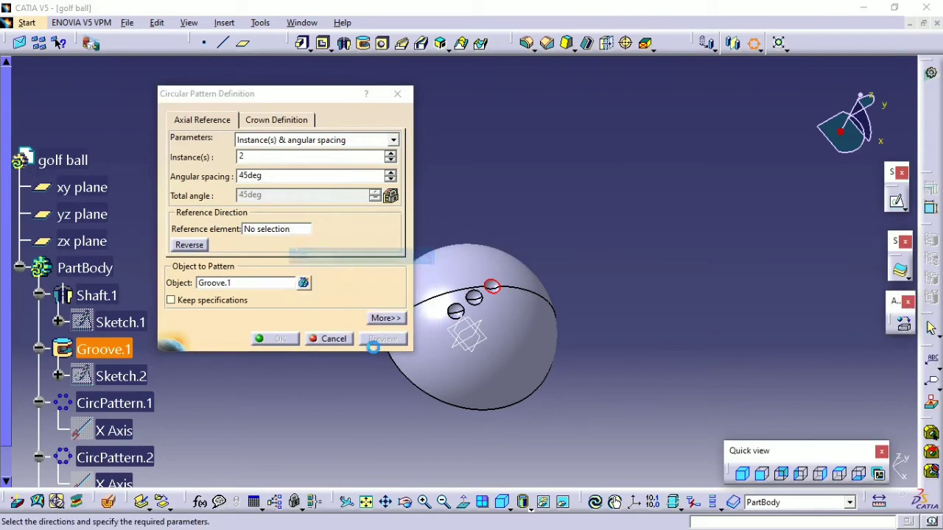
click(274, 339)
text(60)
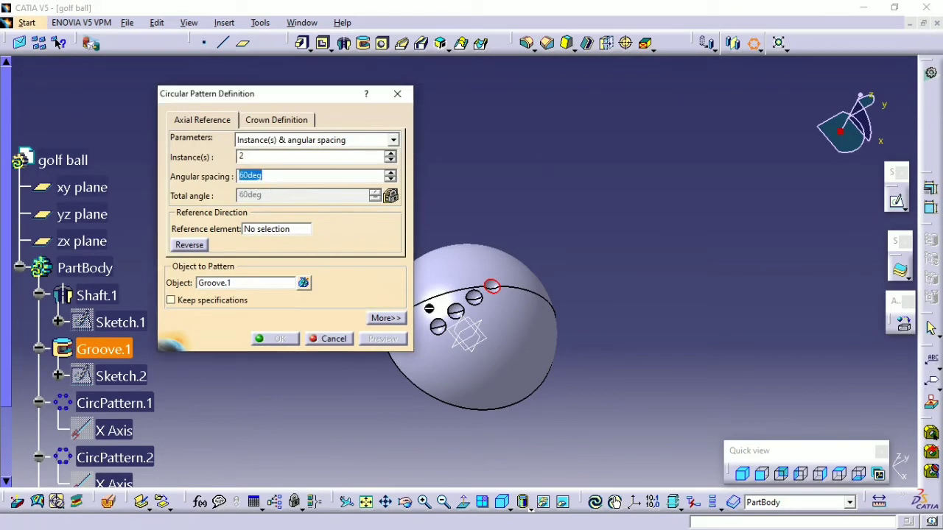
- Add X-axis patterns at 60° and 75° spacing, completing the row of dimples
right_click(288, 230)
click(313, 259)
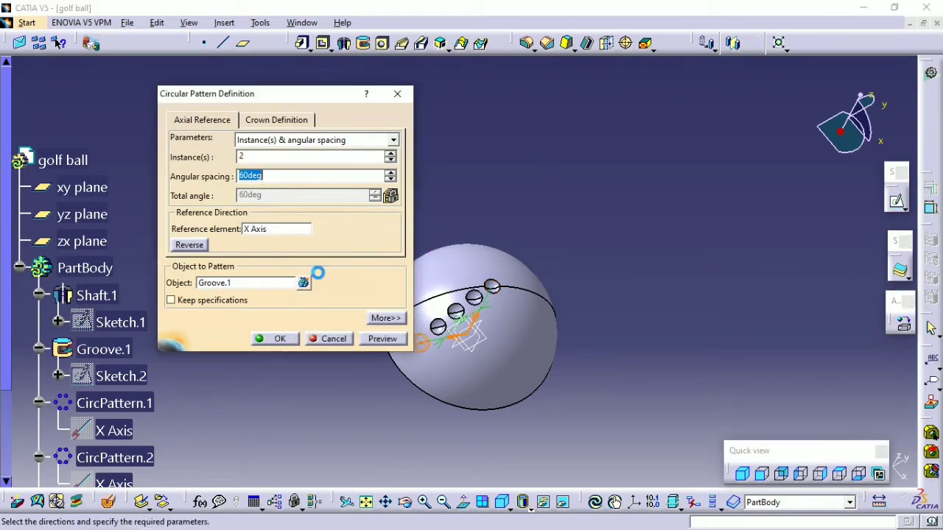
middle_drag(512, 283, 647, 263)
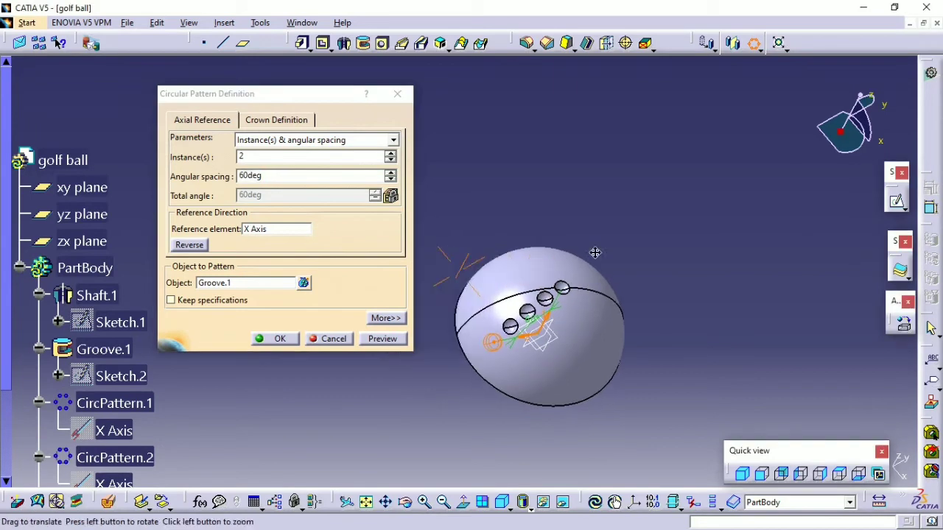
click(379, 339)
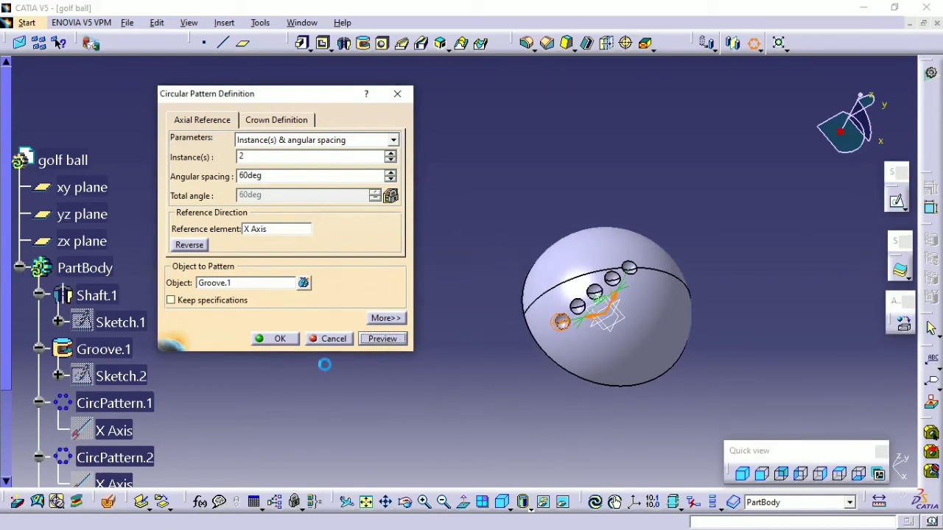
click(278, 340)
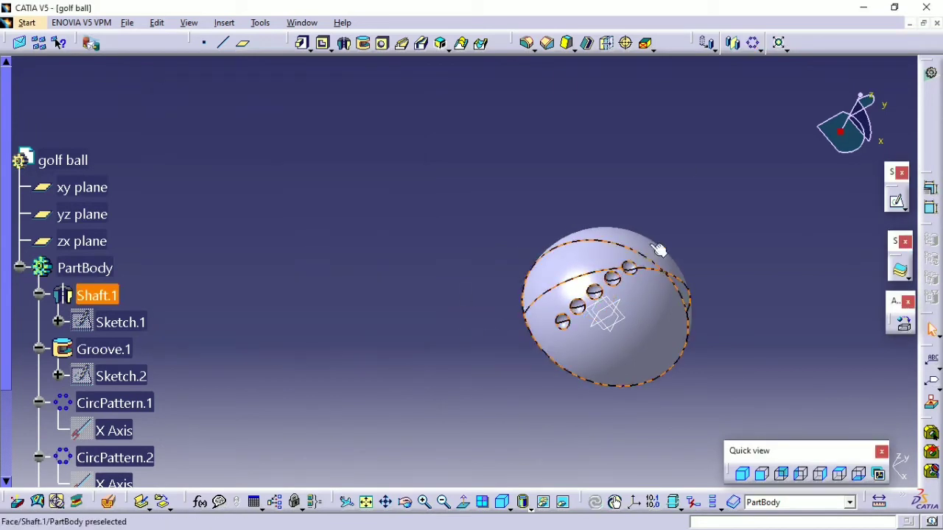
click(752, 42)
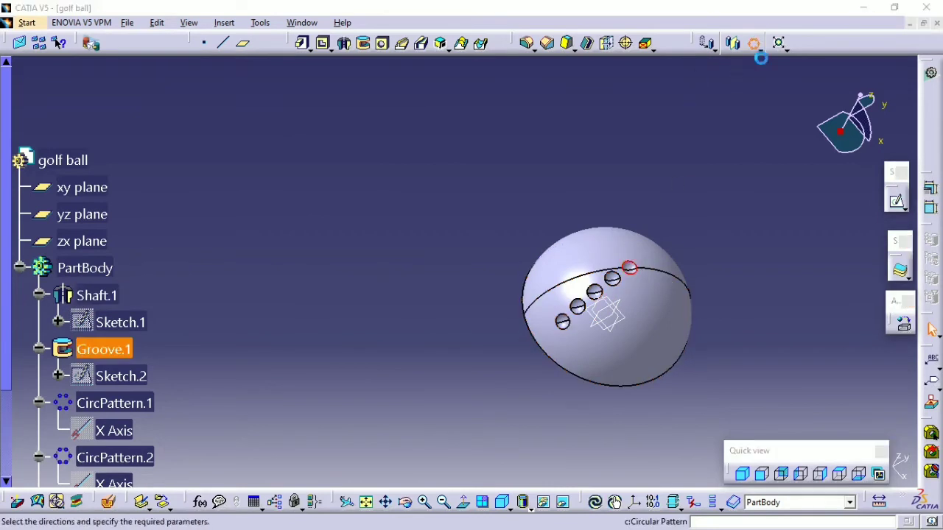
right_click(261, 230)
click(289, 253)
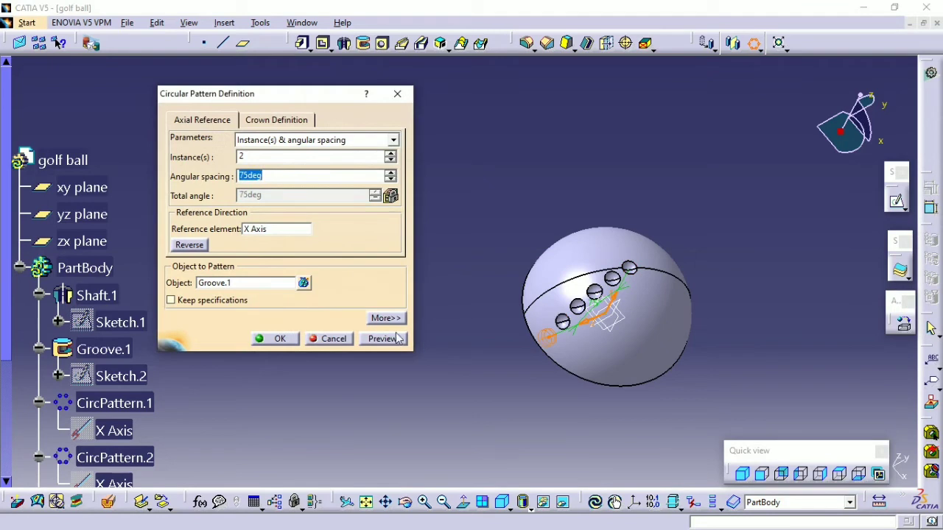
click(274, 338)
mouse_move(529, 378)
middle_down()
mouse_move(469, 321)
mouse_move(493, 252)
middle_up()
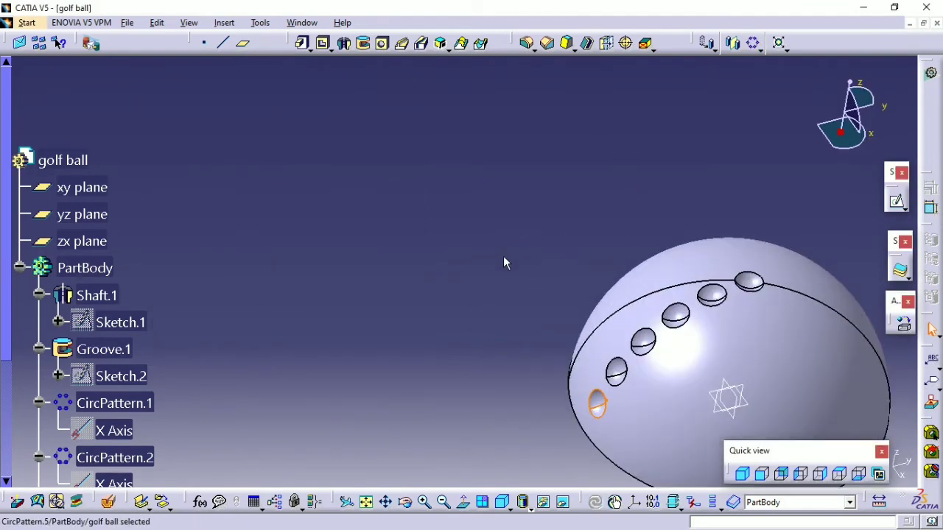
middle_drag(469, 254, 471, 221)
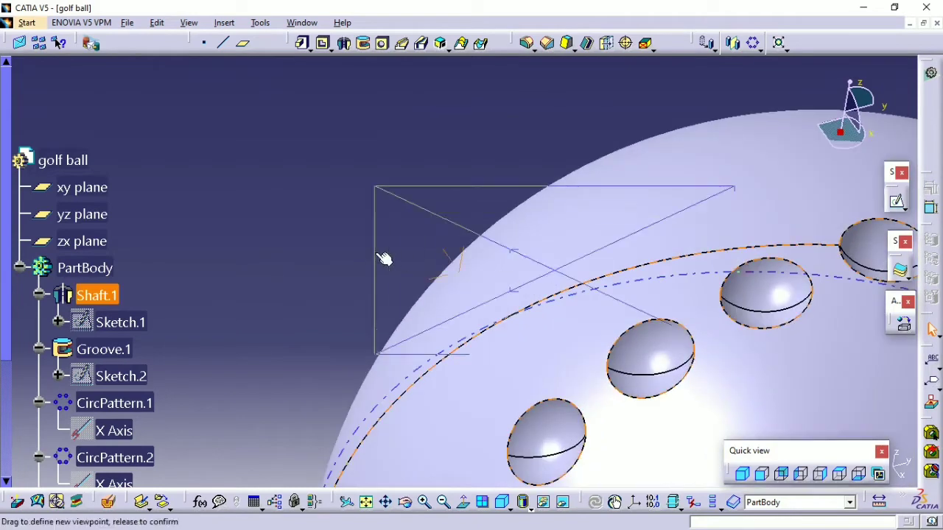
middle_drag(446, 263, 575, 331)
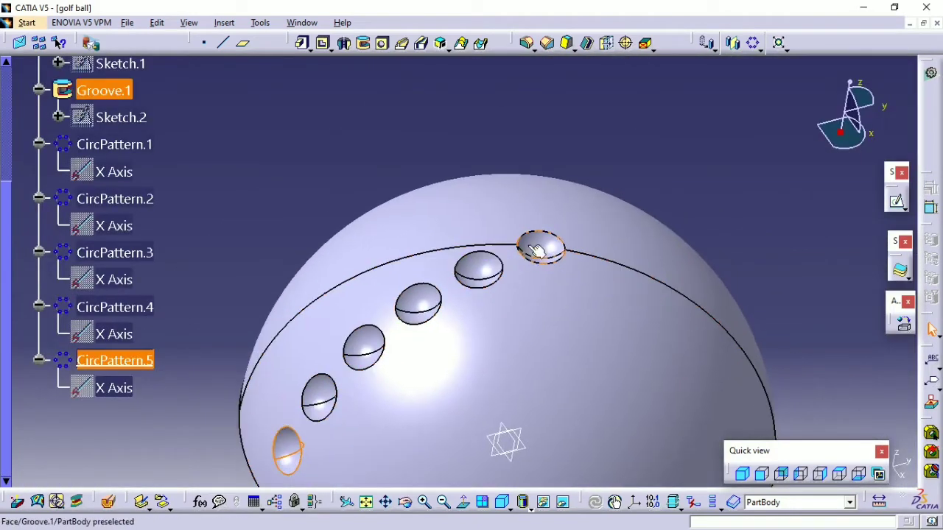
- Pattern CircPattern.1 as a six-dimple complete crown about the Z axis
click(754, 43)
right_click(286, 229)
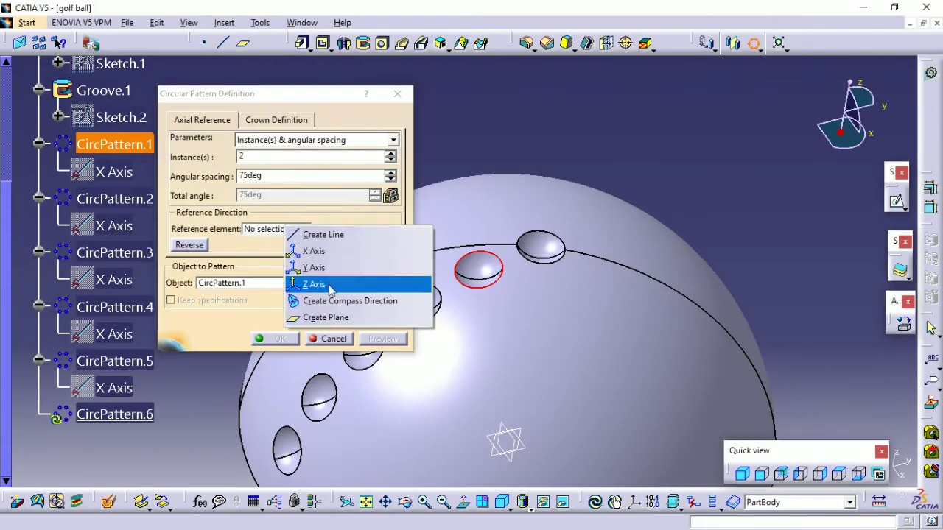
click(314, 284)
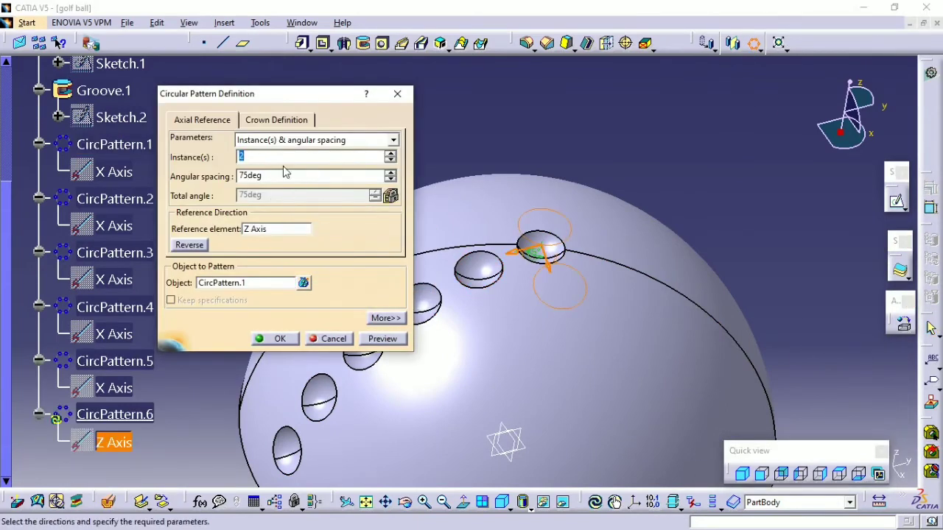
click(310, 156)
text(6)
click(284, 143)
click(295, 184)
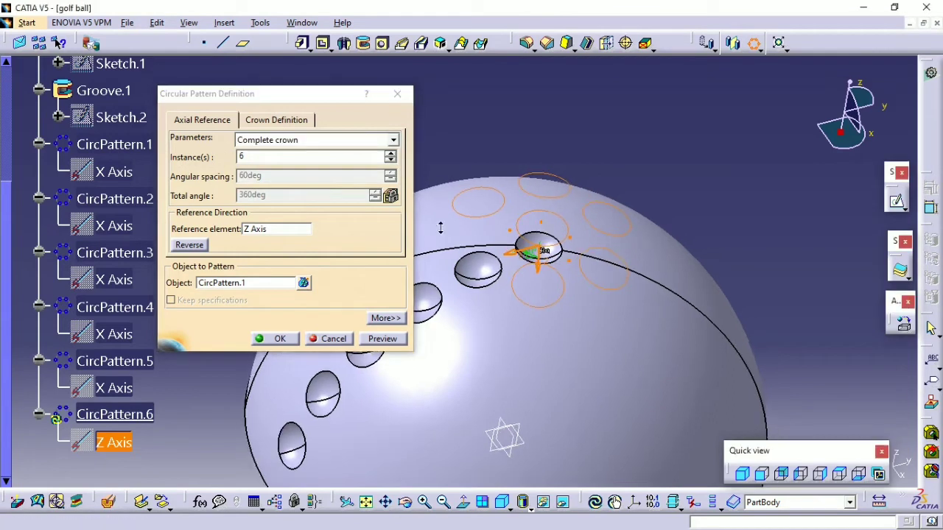
click(403, 339)
click(293, 338)
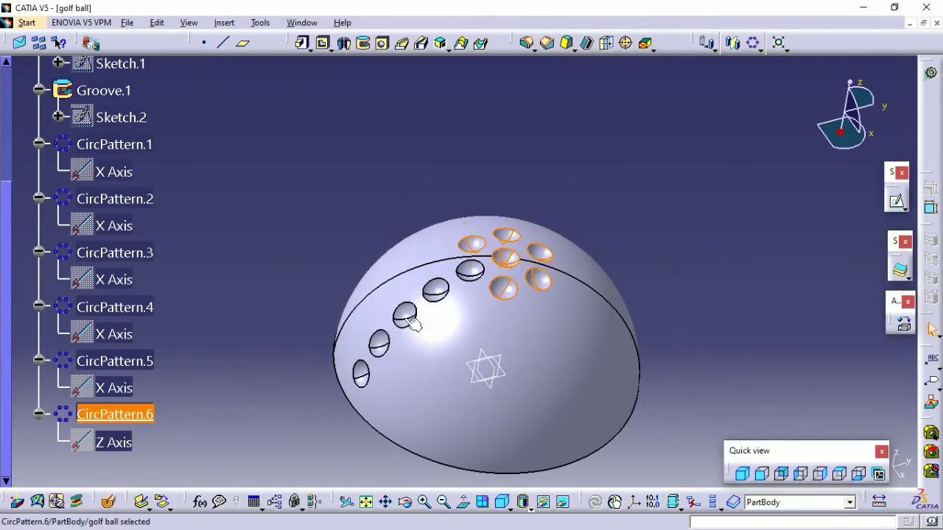
- Pattern CircPattern.2 as a 12-instance complete crown about the Z axis
click(752, 44)
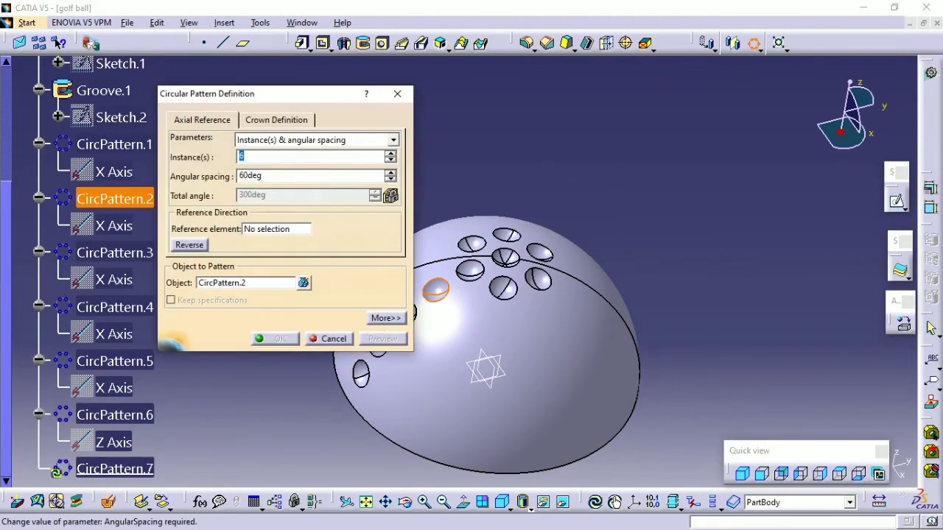
text(12)
click(391, 139)
click(294, 168)
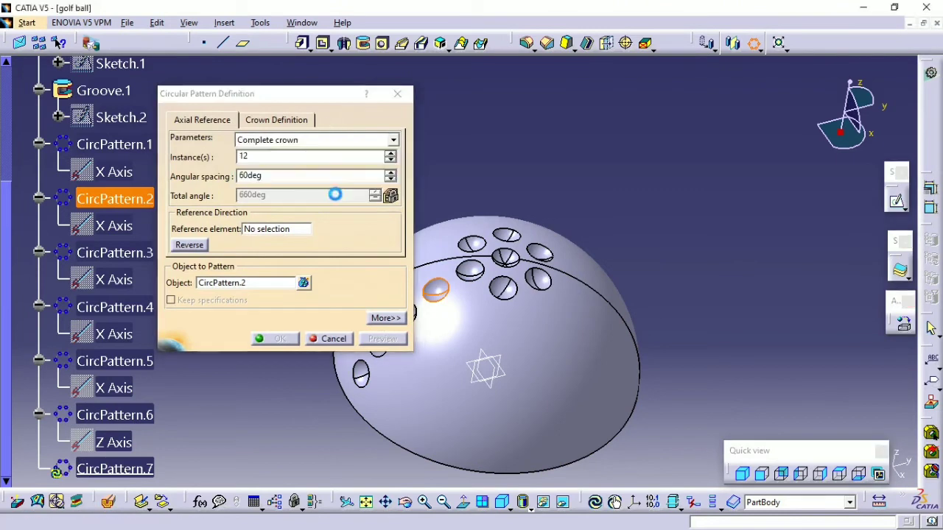
right_click(300, 231)
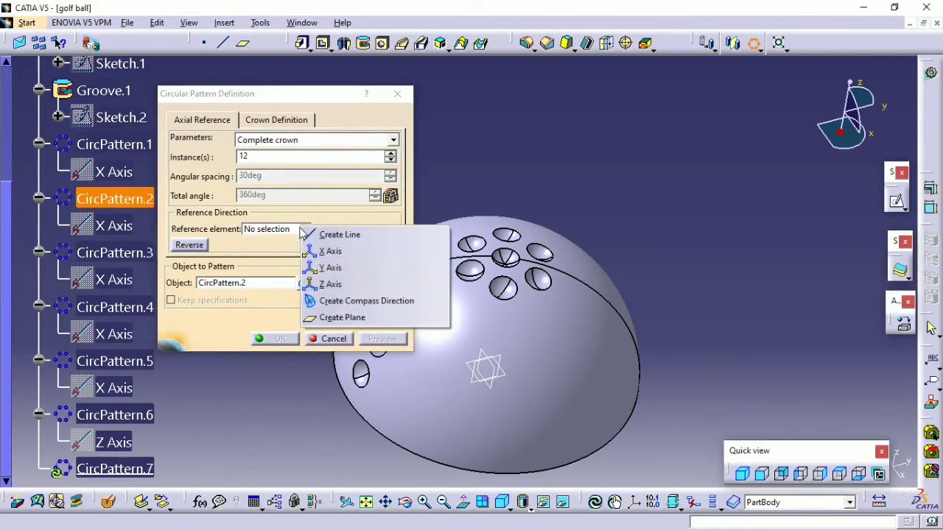
click(328, 285)
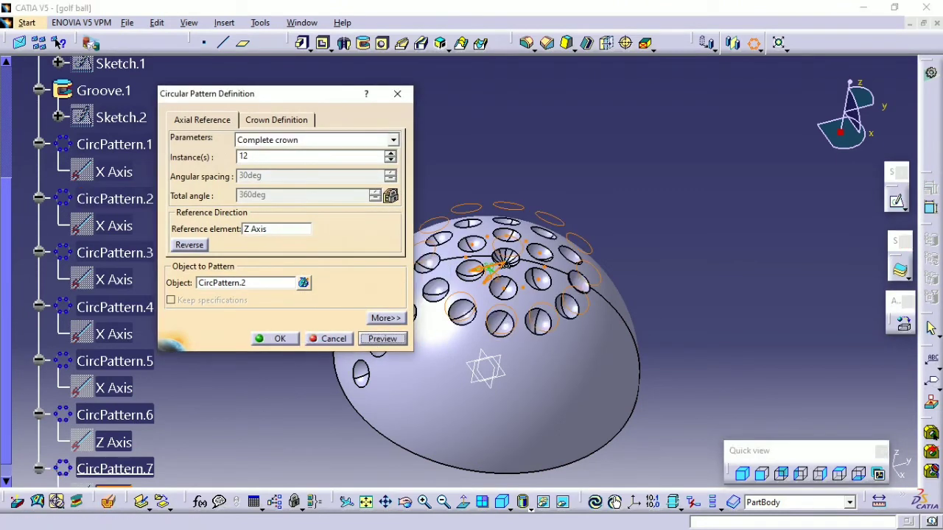
click(274, 339)
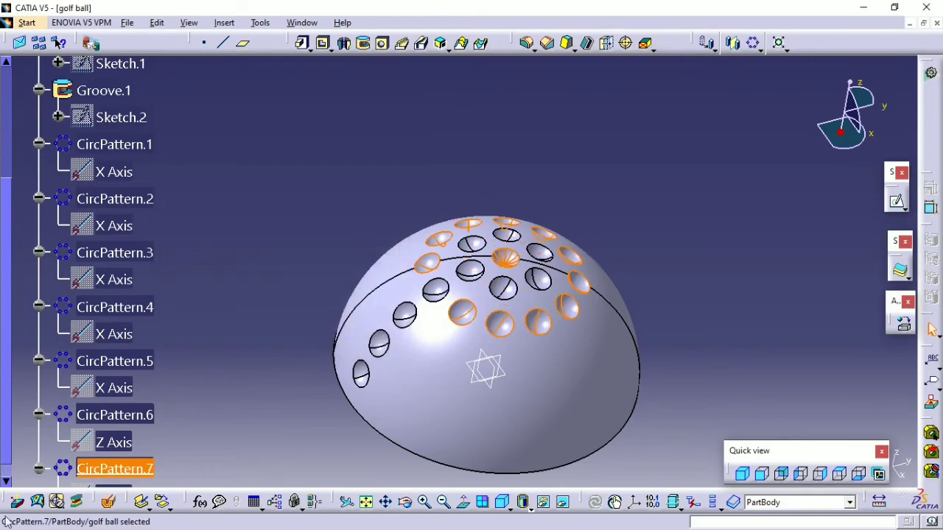
mouse_move(401, 311)
middle_down()
mouse_move(446, 355)
mouse_move(464, 305)
middle_up()
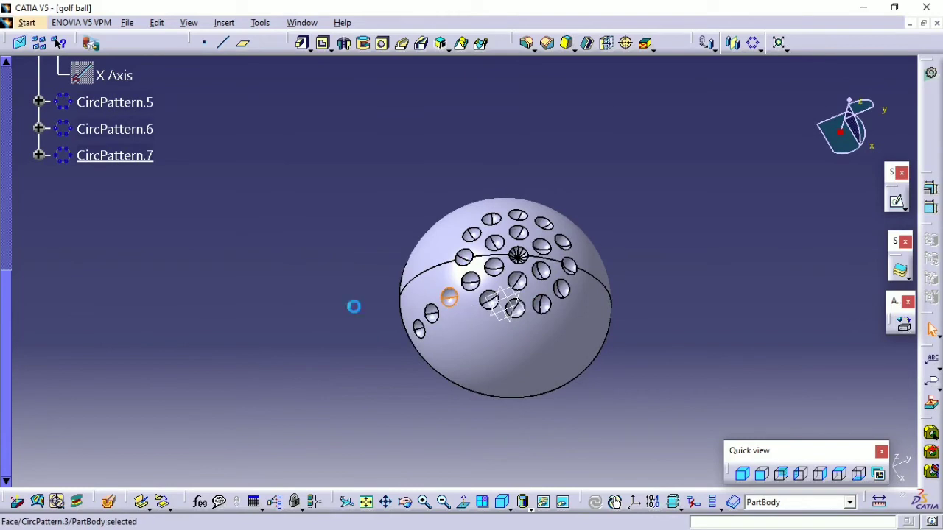
- Pattern CircPattern.3 as a 17-instance complete crown about the Z axis, then select CircPattern.4
click(754, 44)
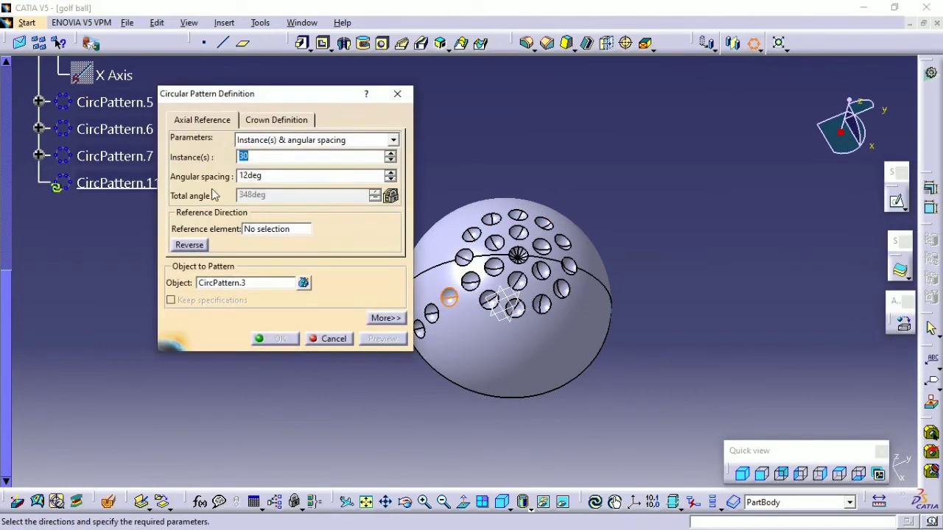
right_click(280, 229)
click(308, 287)
click(393, 140)
click(284, 184)
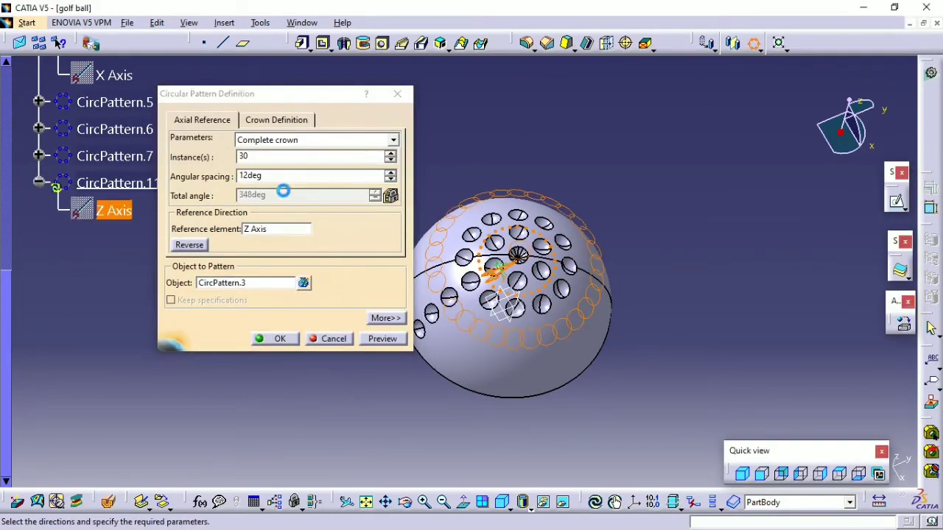
text(18)
key(Return)
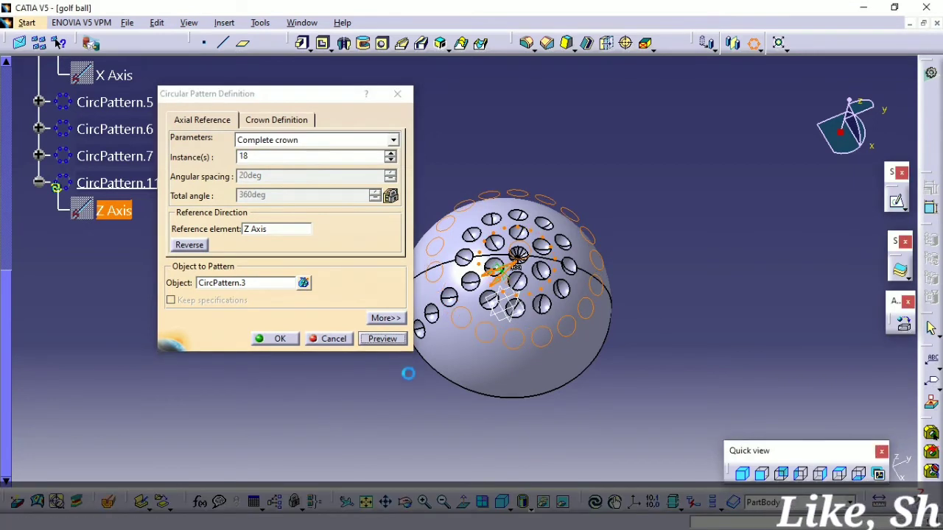
click(564, 299)
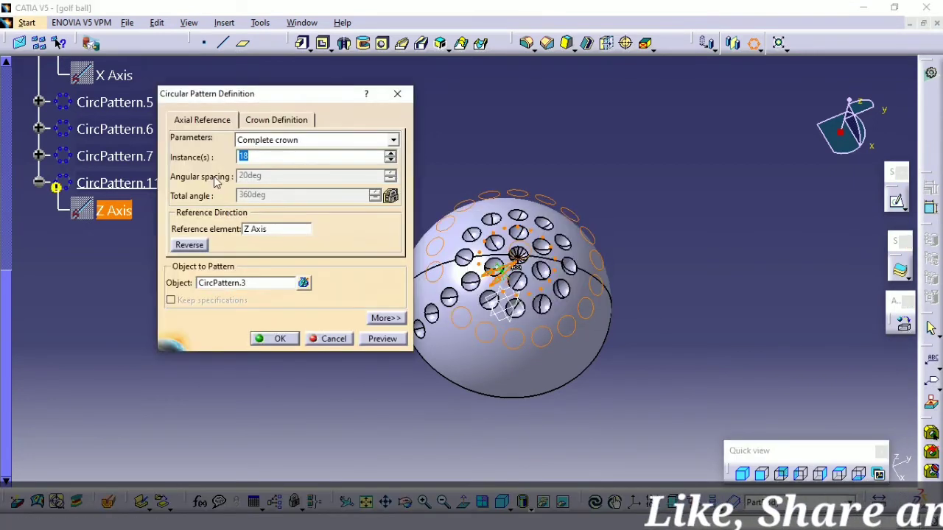
text(17)
click(382, 338)
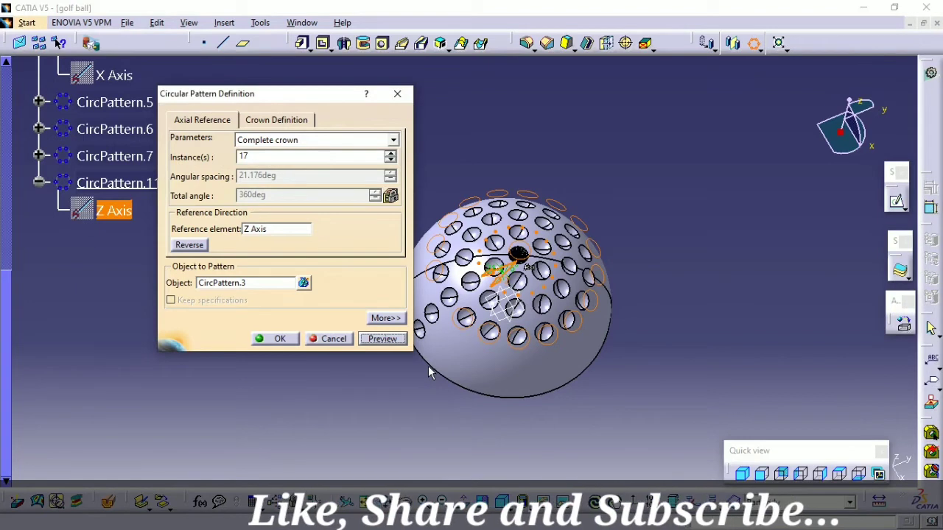
click(274, 338)
middle_drag(508, 309, 364, 381)
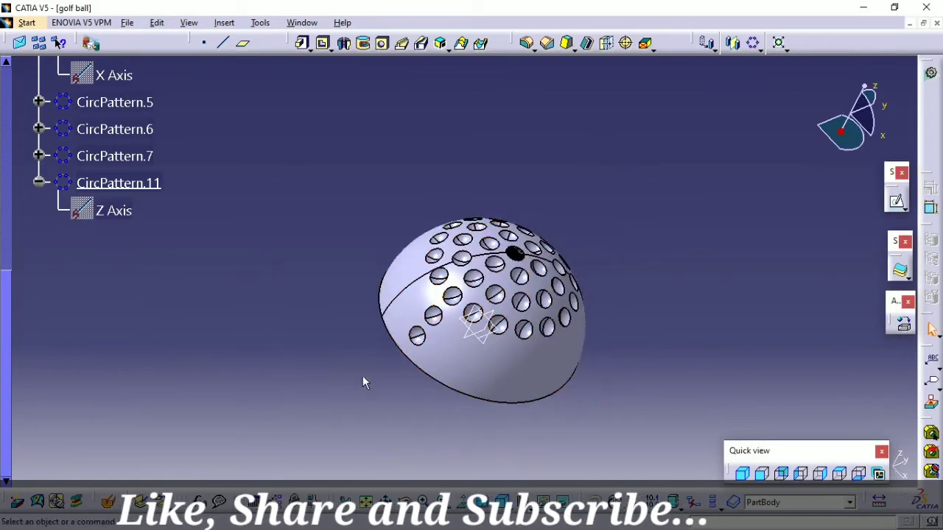
click(399, 374)
- Pattern CircPattern.4 as an 18-instance complete crown about the Z axis, then select CircPattern.5
click(752, 43)
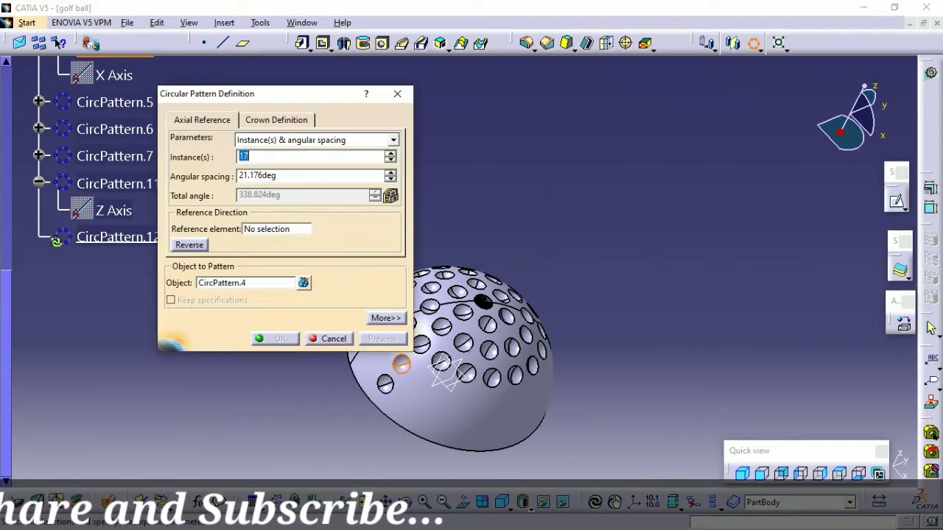
text(20)
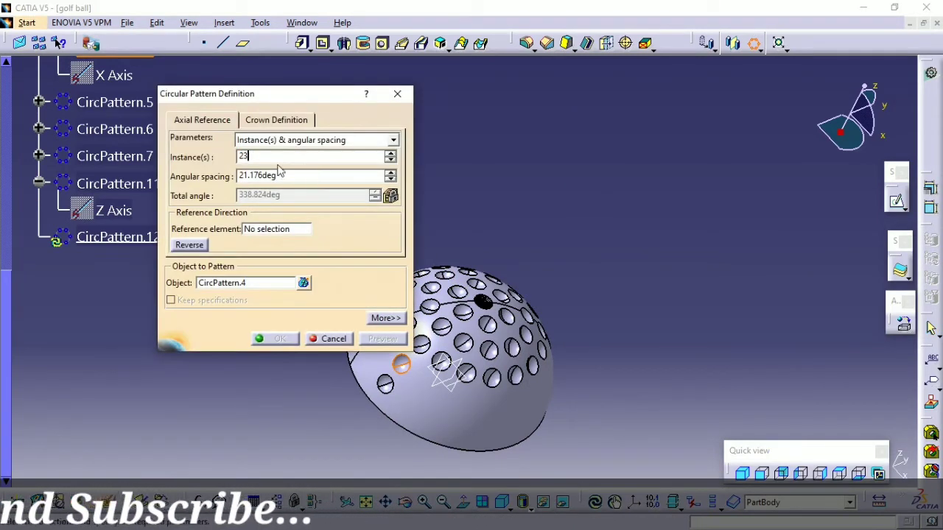
click(280, 140)
click(282, 185)
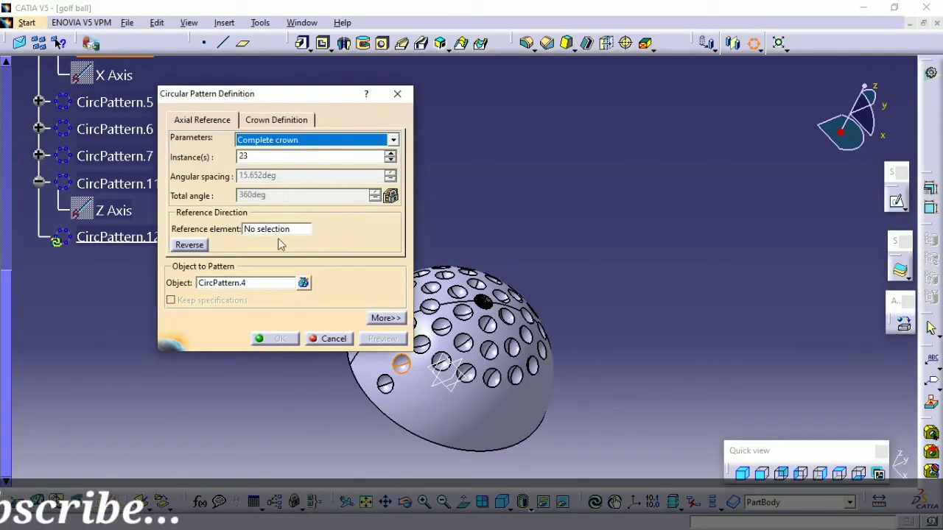
right_click(258, 229)
click(311, 288)
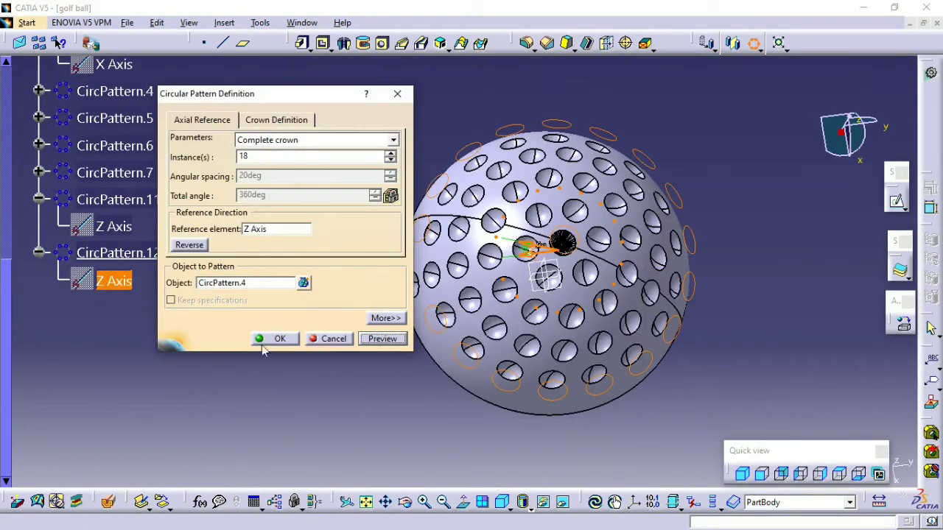
click(316, 156)
text(18)
click(266, 340)
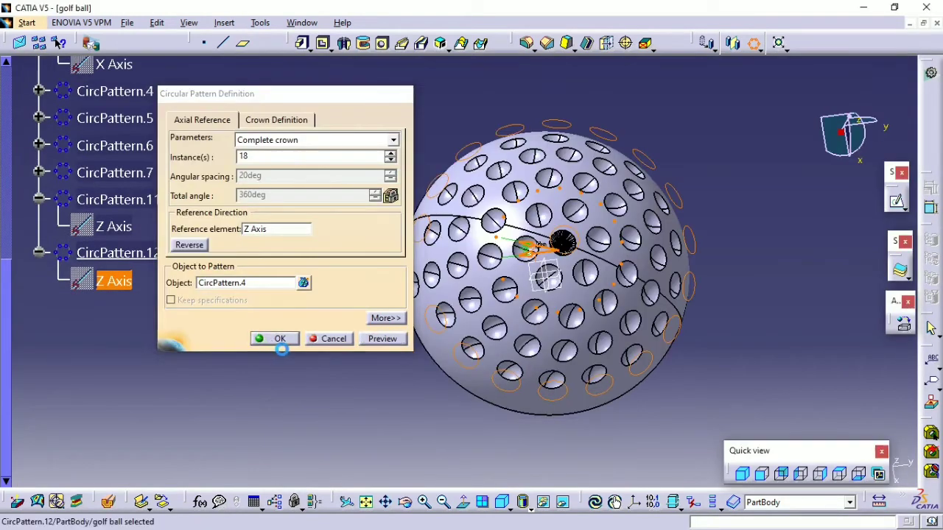
mouse_move(638, 227)
middle_down()
mouse_move(425, 355)
mouse_move(502, 333)
middle_up()
click(425, 356)
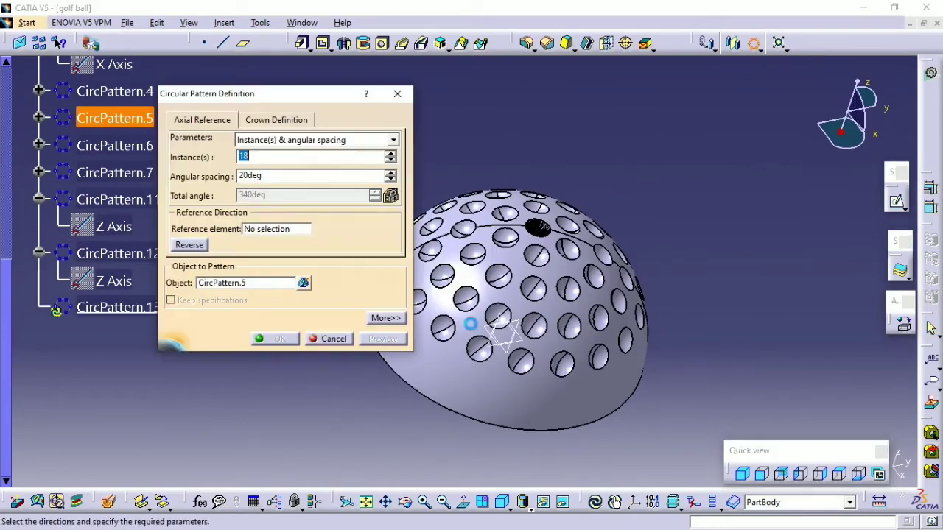
- Set the pattern to a complete crown rotating about the Z axis
click(393, 139)
click(310, 184)
right_click(287, 229)
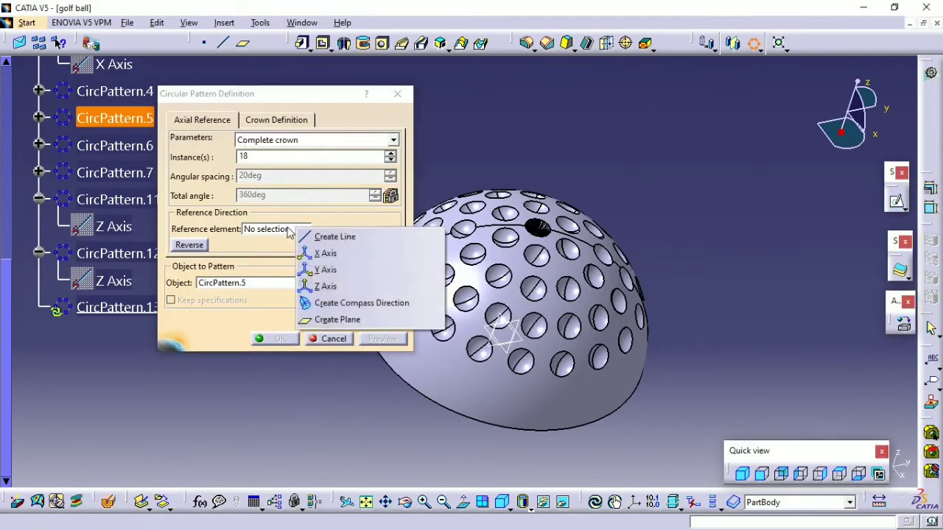
click(353, 287)
mouse_move(494, 269)
middle_down()
mouse_move(477, 346)
mouse_move(483, 317)
middle_up()
- Try 24 instances, then settle on 18 and create the complete-crown ring
double_click(243, 156)
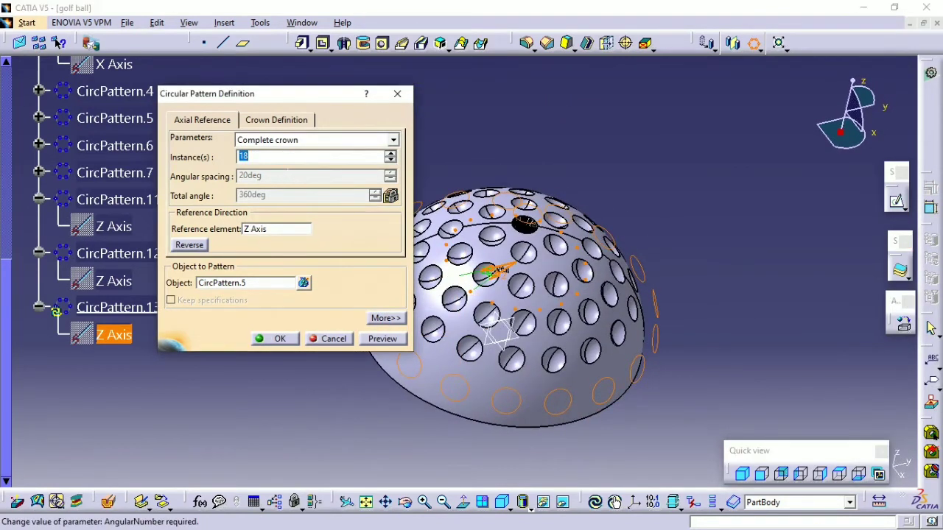
text(24)
key(Return)
middle_drag(549, 361, 437, 310)
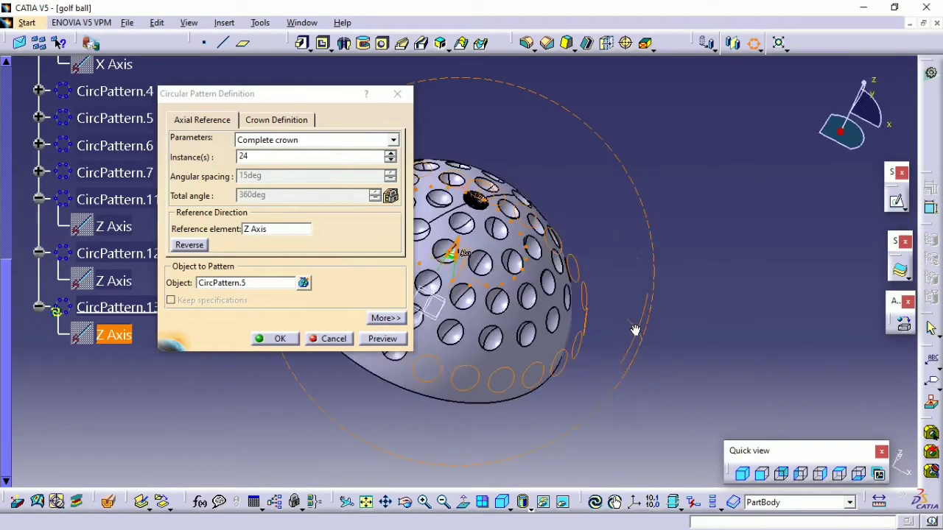
click(393, 140)
click(250, 176)
text(22)
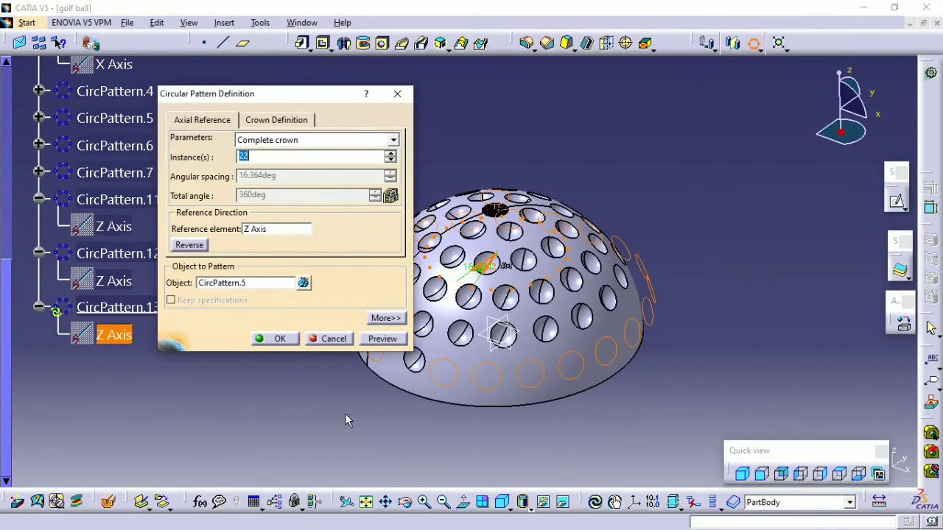
right_click(297, 158)
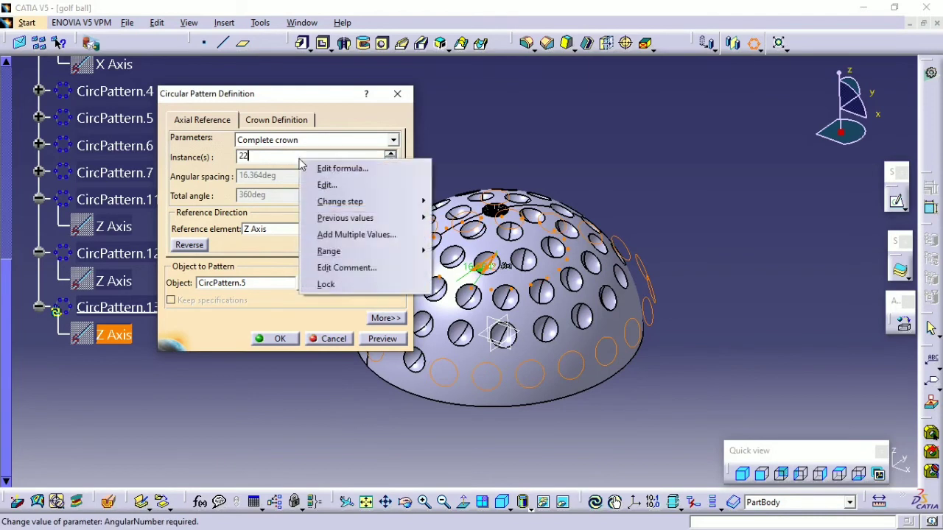
key(Escape)
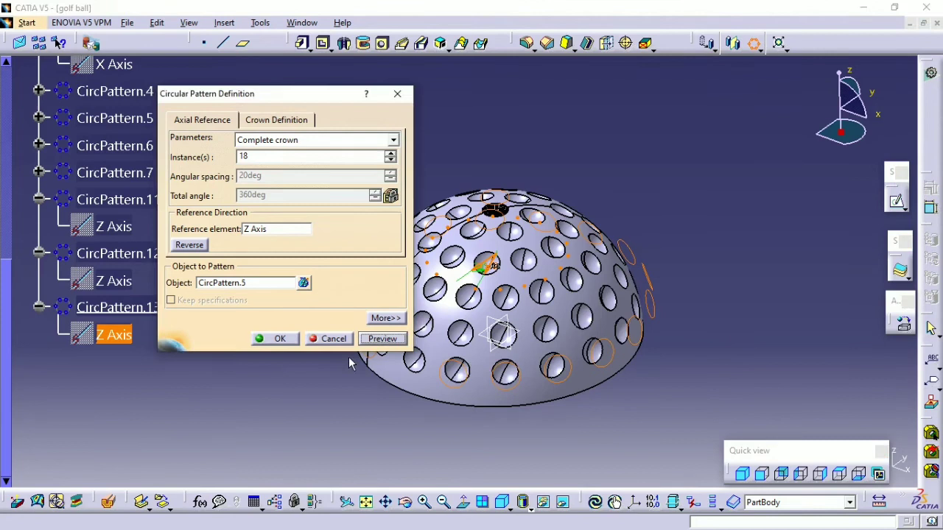
click(291, 341)
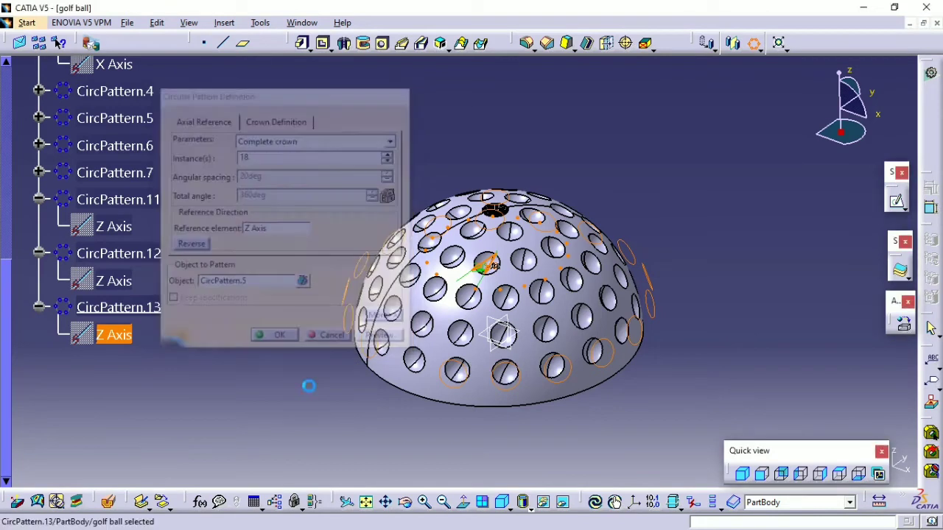
- Pattern CircPattern.5 about the X axis with 2 instances at 15deg spacing
middle_drag(434, 287, 433, 284)
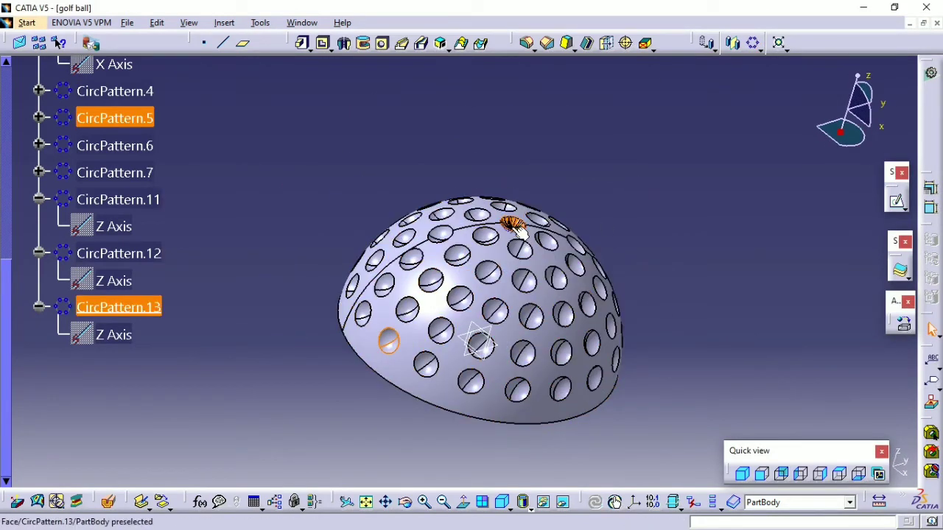
click(754, 44)
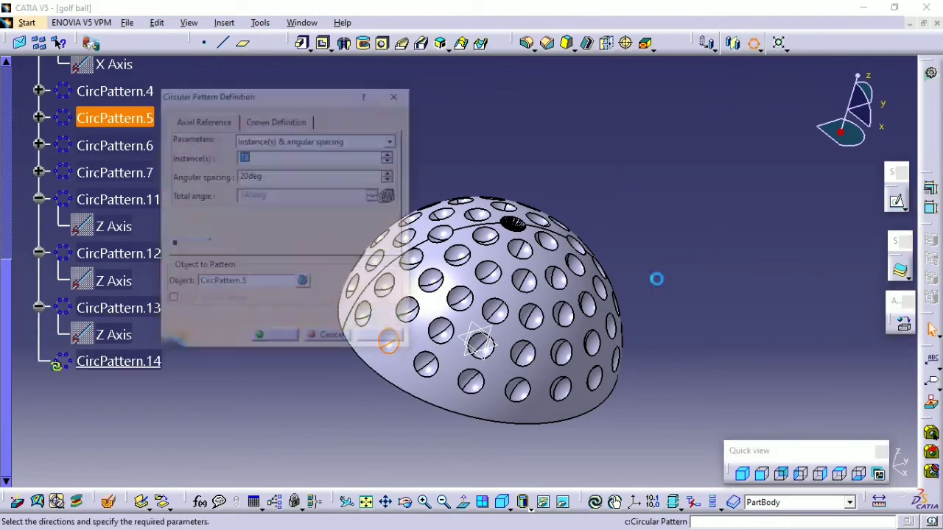
right_click(292, 229)
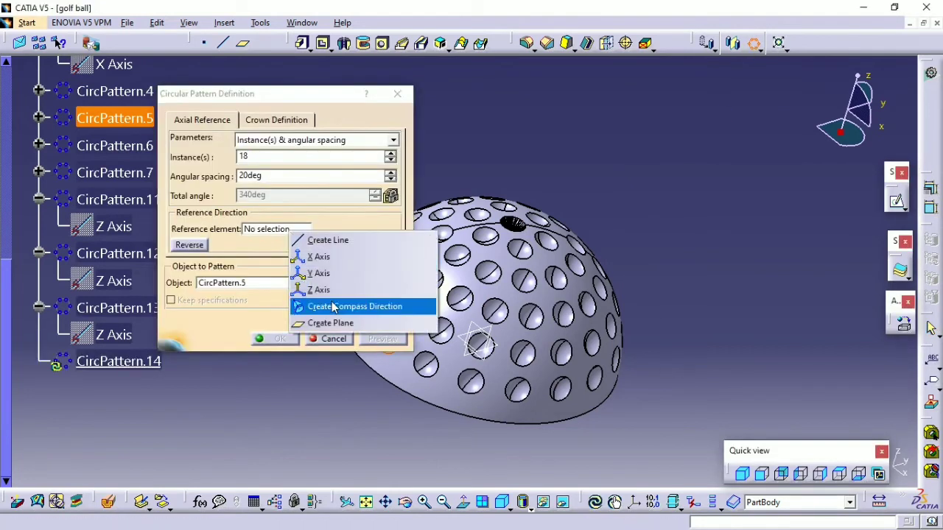
click(319, 256)
drag(279, 94, 741, 76)
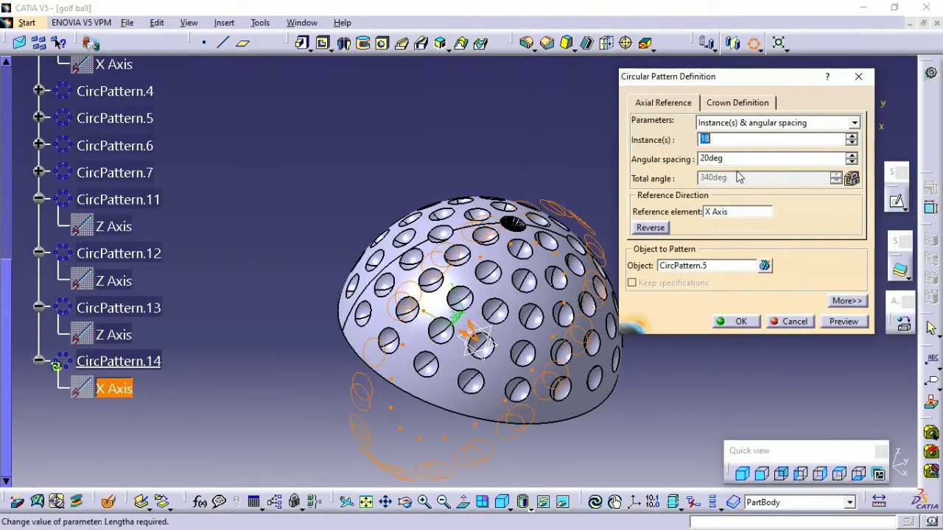
text(2)
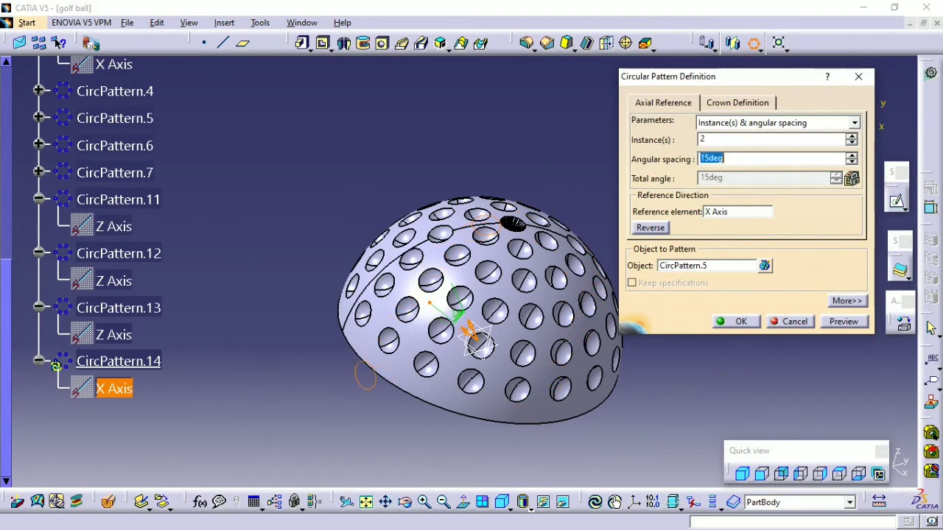
middle_drag(567, 242, 589, 265)
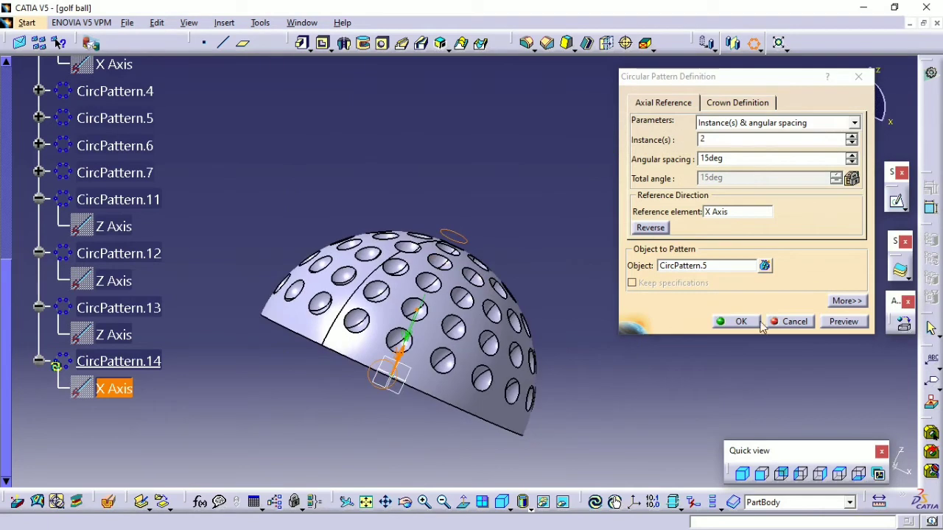
click(736, 321)
- Begin a circular pattern of the new CircPattern.15 dimple
click(752, 43)
click(853, 122)
click(734, 163)
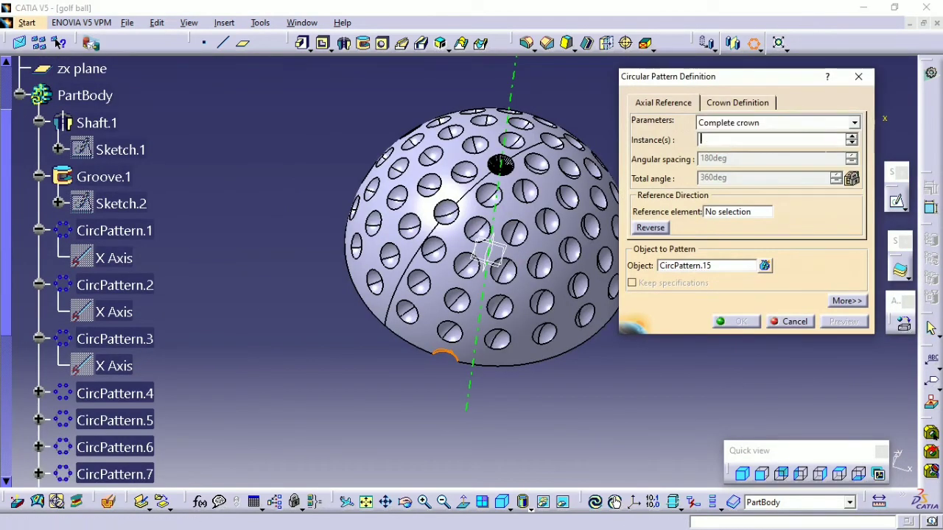
- Create the 18-instance complete crown of CircPattern.15 about the Z axis
right_click(744, 212)
click(736, 270)
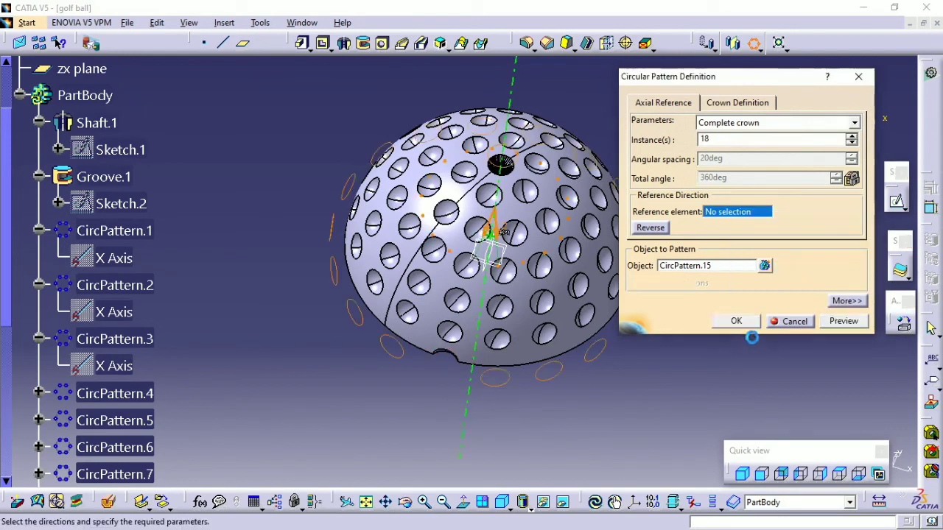
click(712, 331)
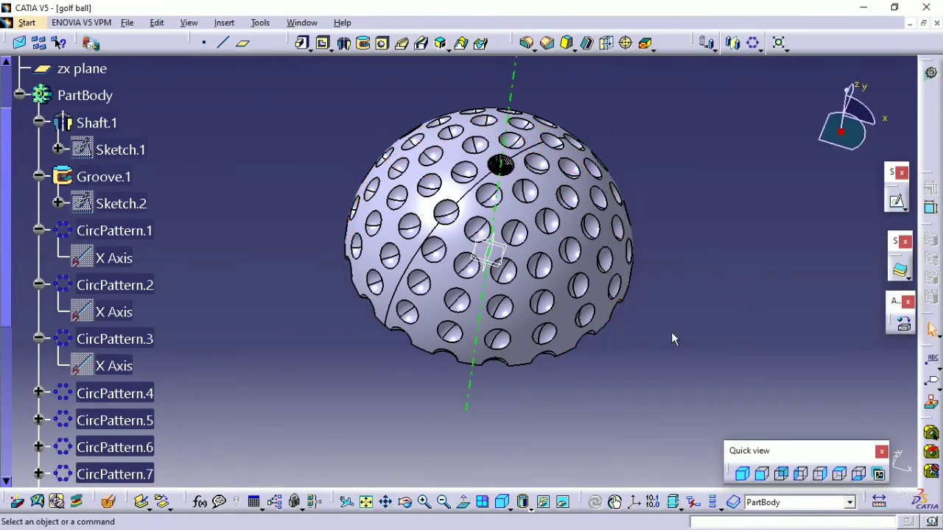
- Collapse the PartBody tree and hide the axis line
middle_drag(486, 250, 442, 310)
middle_drag(383, 346, 321, 389)
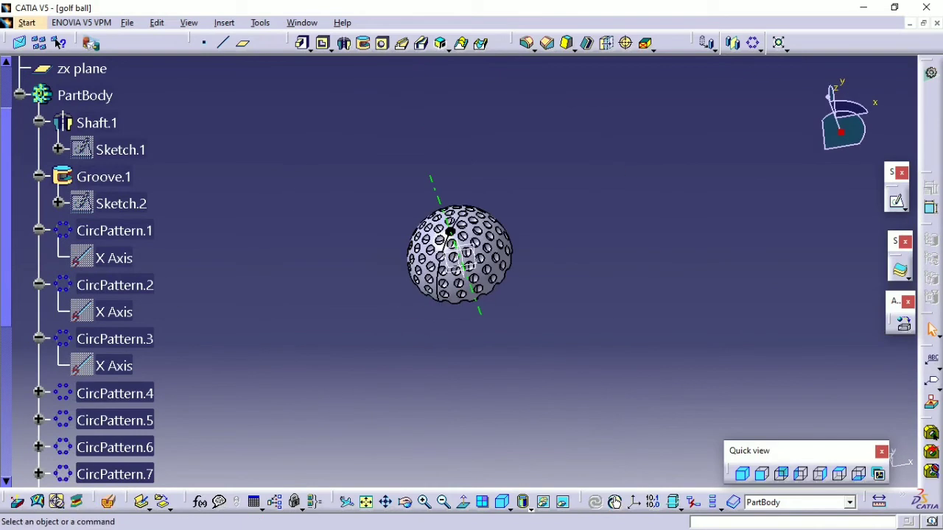
click(19, 95)
mouse_move(442, 243)
middle_down()
mouse_move(471, 183)
mouse_move(513, 174)
middle_up()
right_click(513, 174)
click(548, 214)
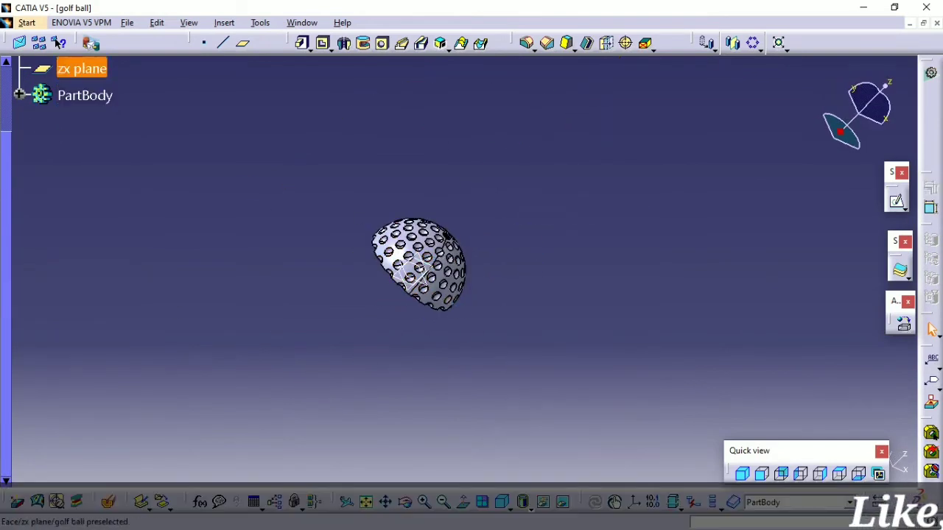
- Mirror PartBody across the Shaft.1 flat face, then display it in Shading mode
click(85, 95)
click(733, 43)
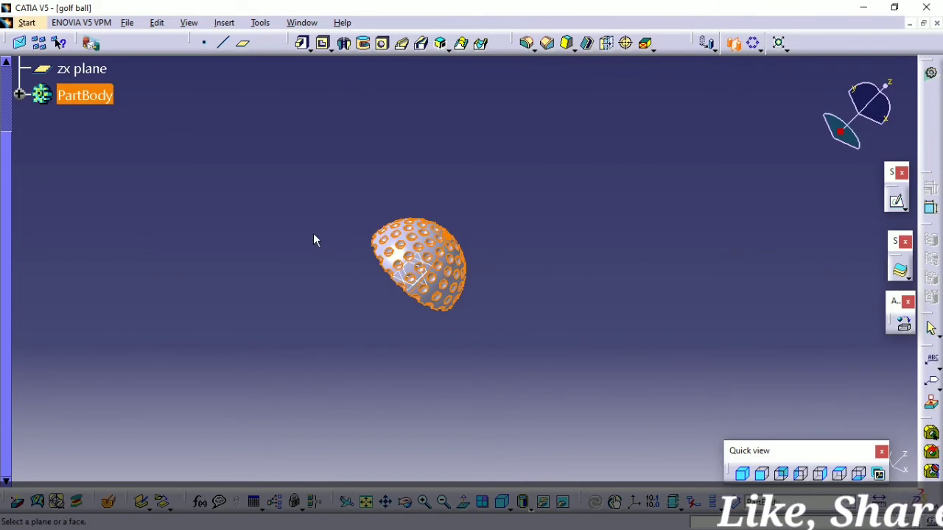
middle_drag(313, 241, 420, 282)
click(420, 282)
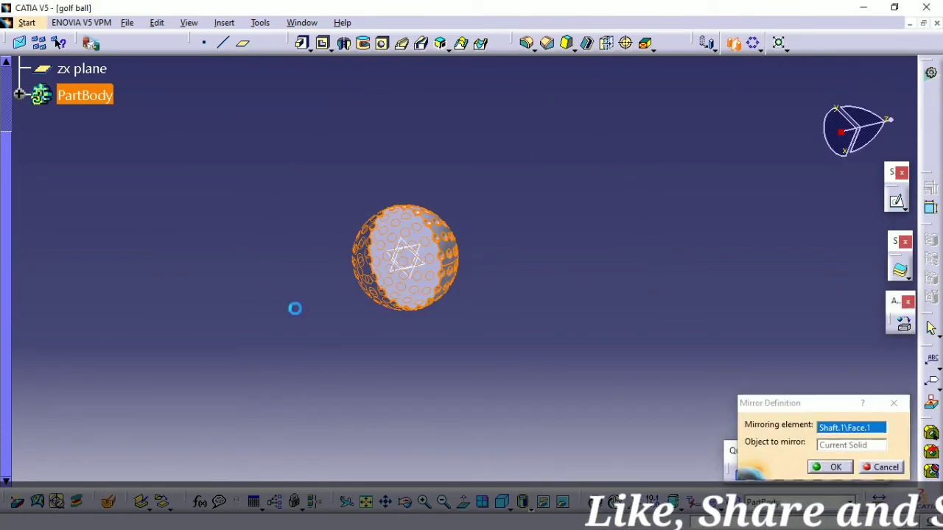
middle_drag(322, 246, 317, 177)
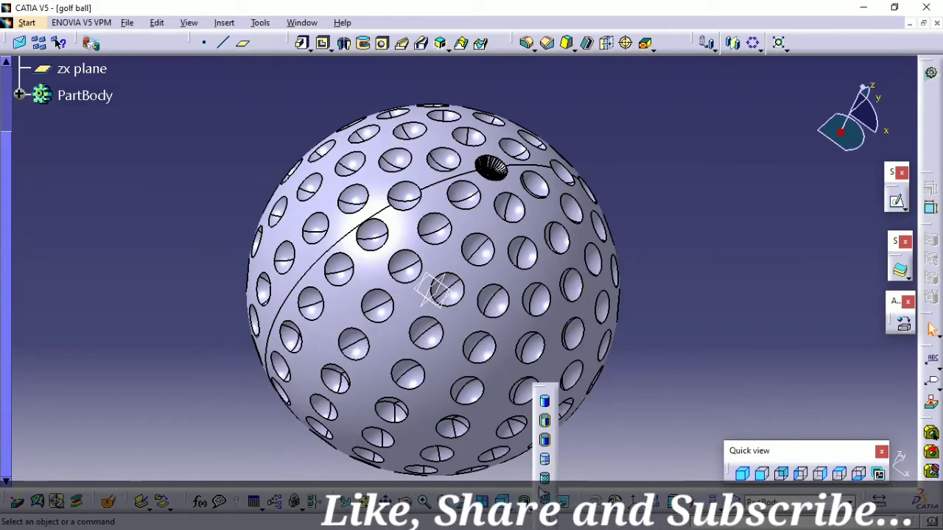
click(545, 401)
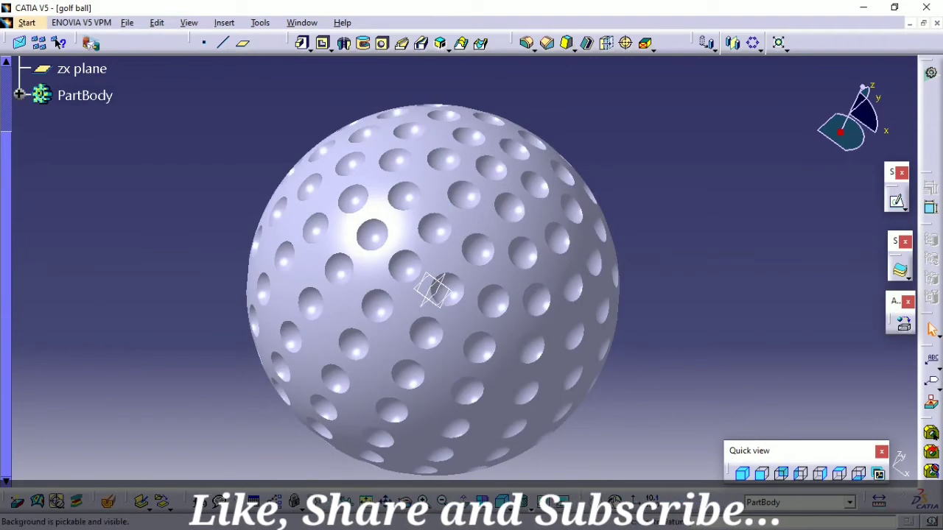
- Apply the White painting material from the Default Material Catalog to PartBody
click(673, 501)
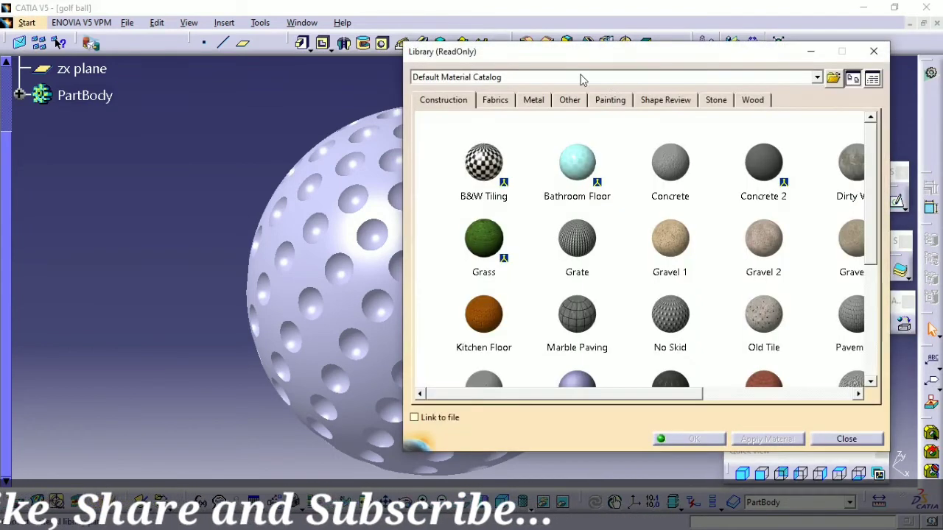
click(620, 102)
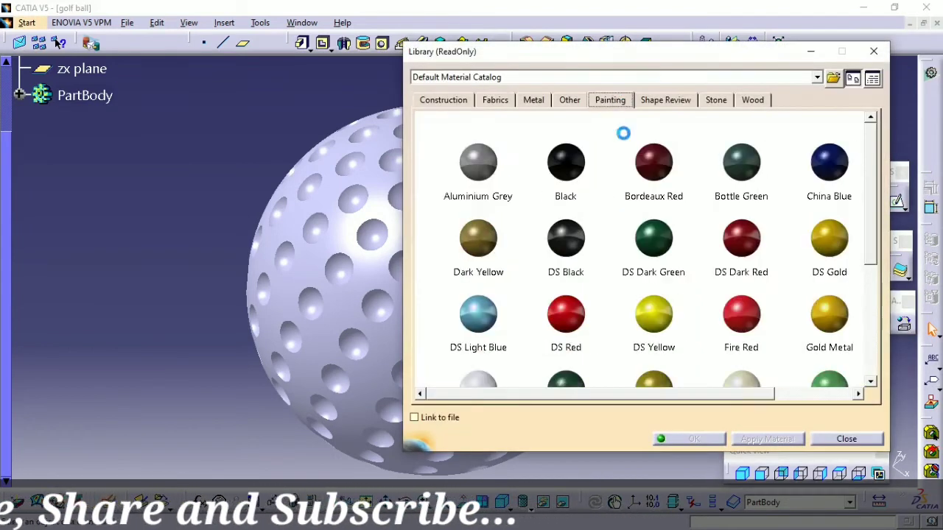
scroll(565, 324, down, 2)
click(653, 348)
click(398, 349)
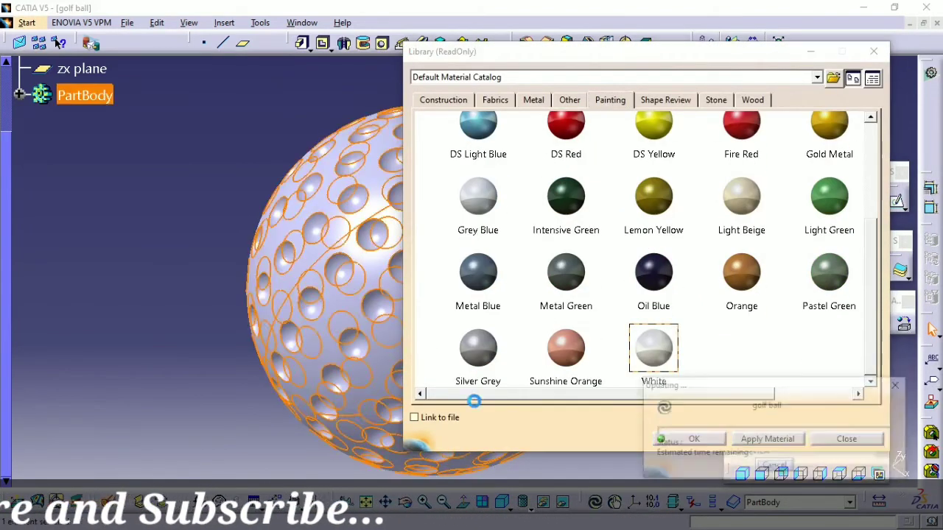
click(767, 437)
click(689, 438)
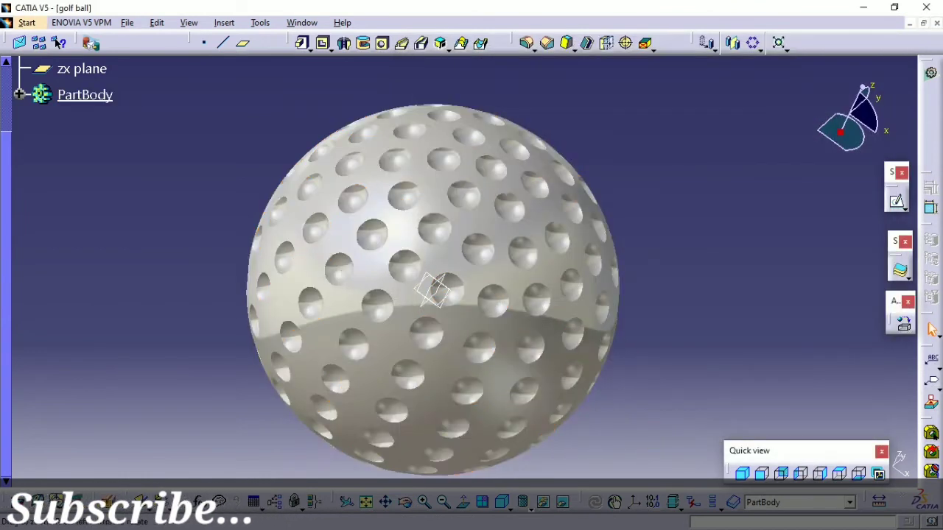
middle_drag(621, 338, 508, 265)
- Reposition the ball view and bring the reference planes into the tree
click(624, 324)
middle_drag(624, 324, 481, 331)
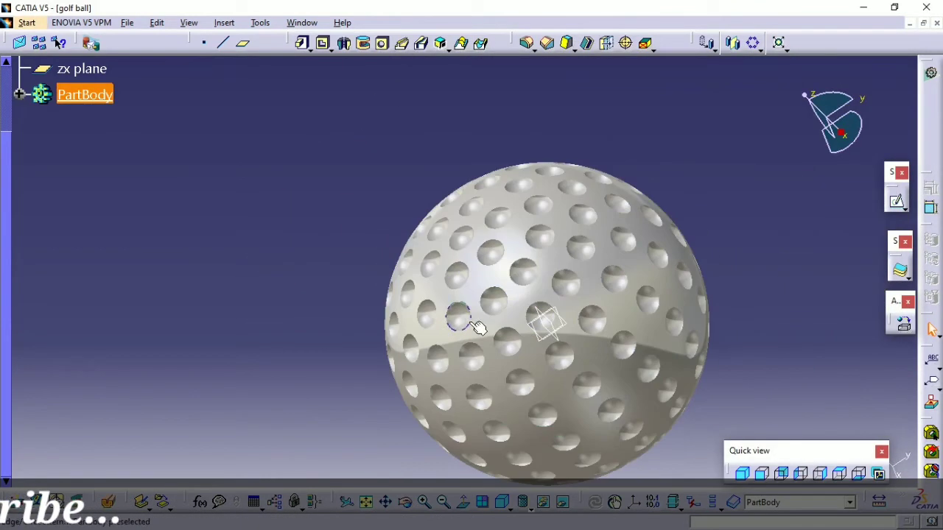
key(Escape)
click(545, 442)
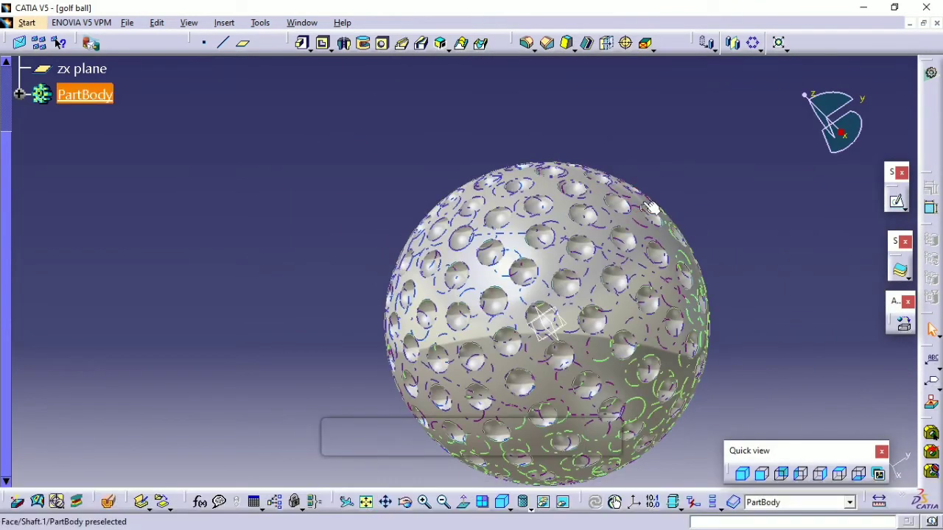
mouse_move(589, 412)
middle_down()
mouse_move(700, 314)
mouse_move(435, 319)
mouse_move(445, 276)
mouse_move(466, 309)
middle_up()
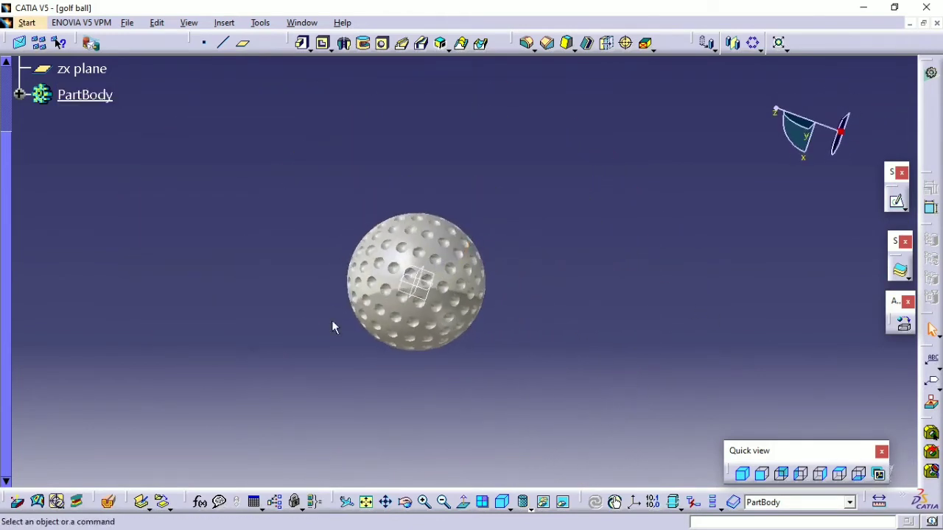
click(317, 382)
right_click(417, 283)
click(450, 255)
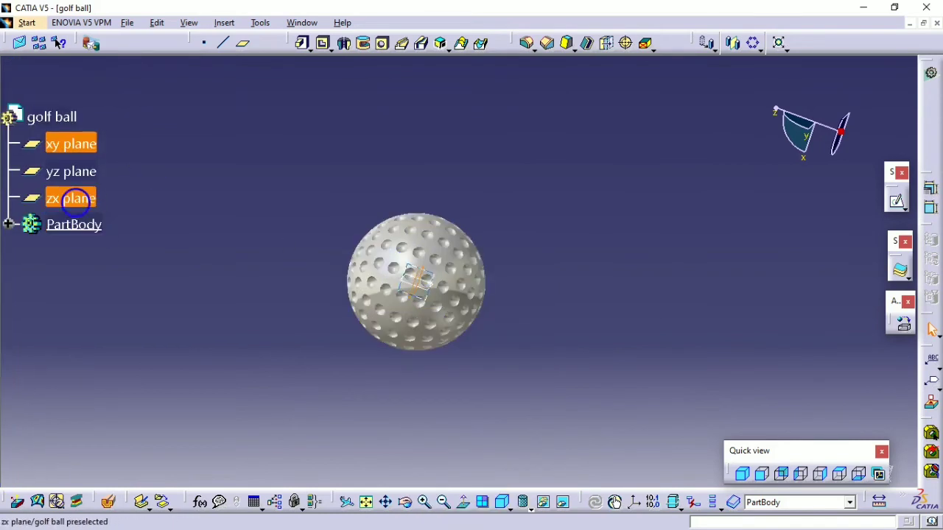
- Select the xy, yz and zx planes and hide them
right_click(95, 199)
key(Escape)
right_click(65, 147)
click(255, 141)
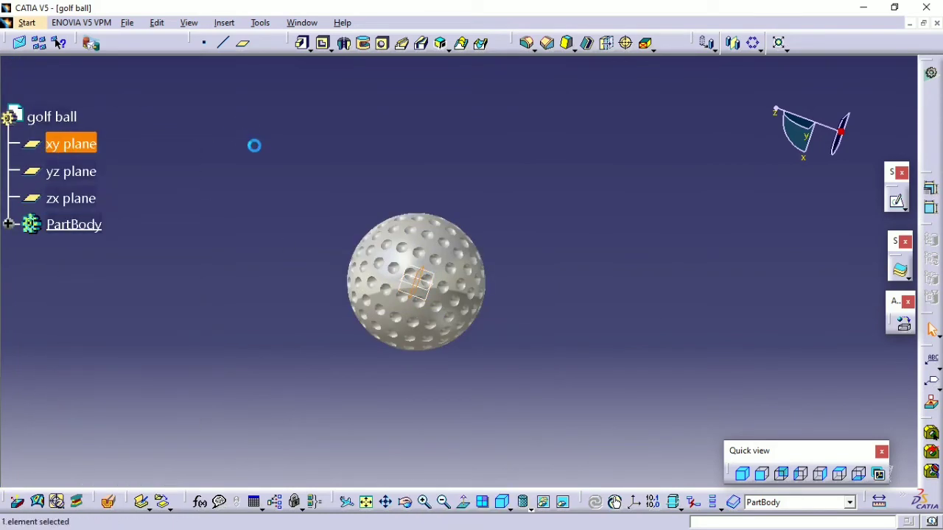
ctrl+click(70, 199)
ctrl+click(70, 171)
right_click(74, 202)
click(112, 244)
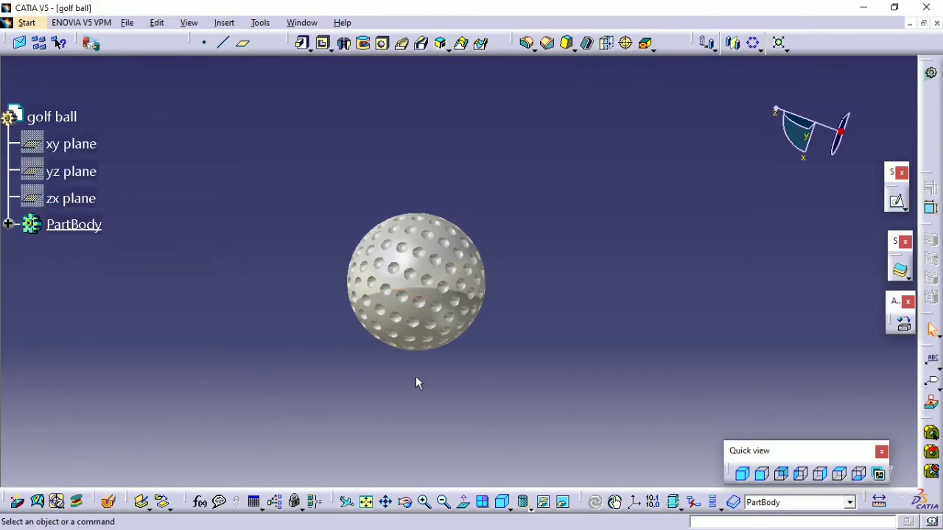
- Enlarge the ball in view and expand the PartBody tree
click(413, 331)
middle_drag(413, 332, 558, 241)
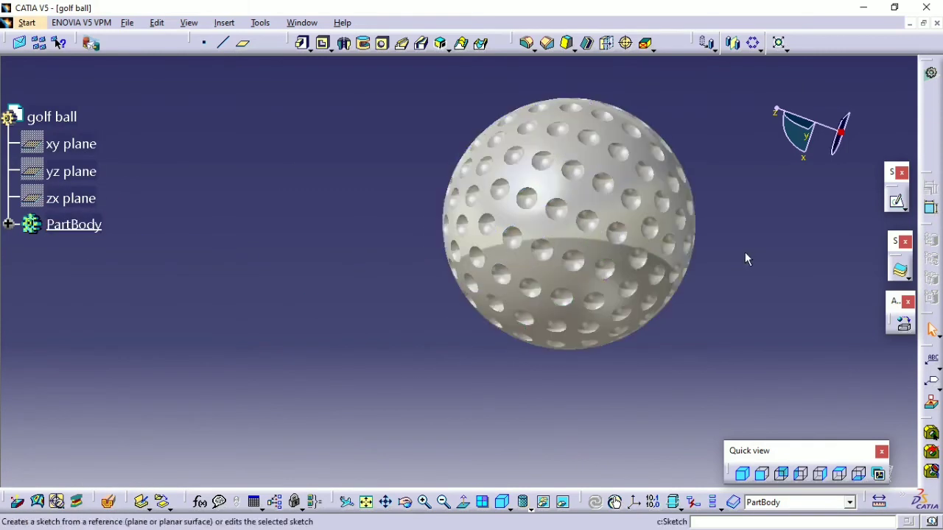
click(8, 224)
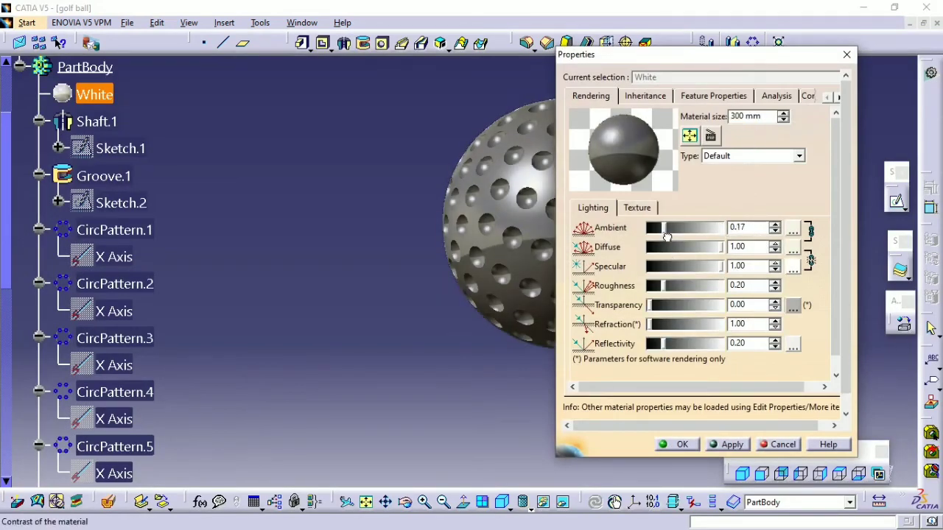
- Tune White's lighting: ambient 1.00, diffuse 0.81, specular 0.26, roughness 0.89, reflectivity 0.00
drag(714, 232, 722, 227)
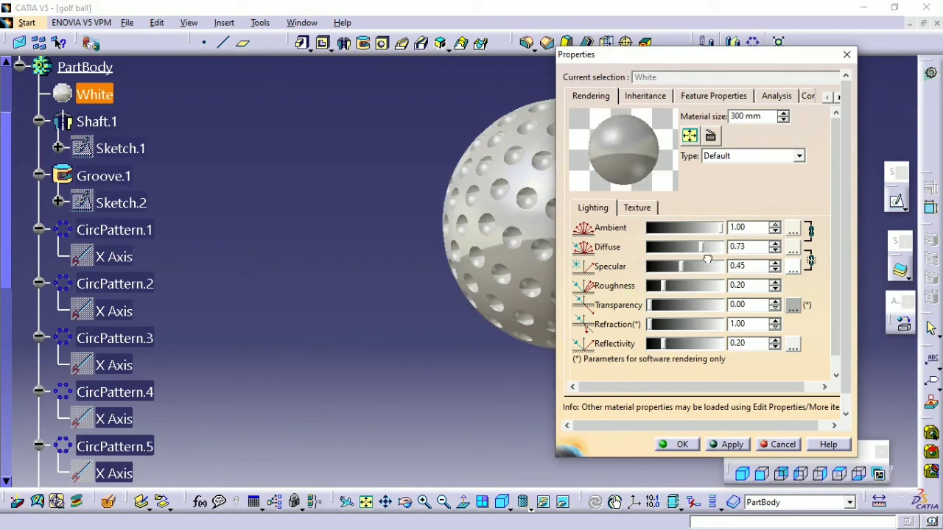
drag(718, 247, 707, 254)
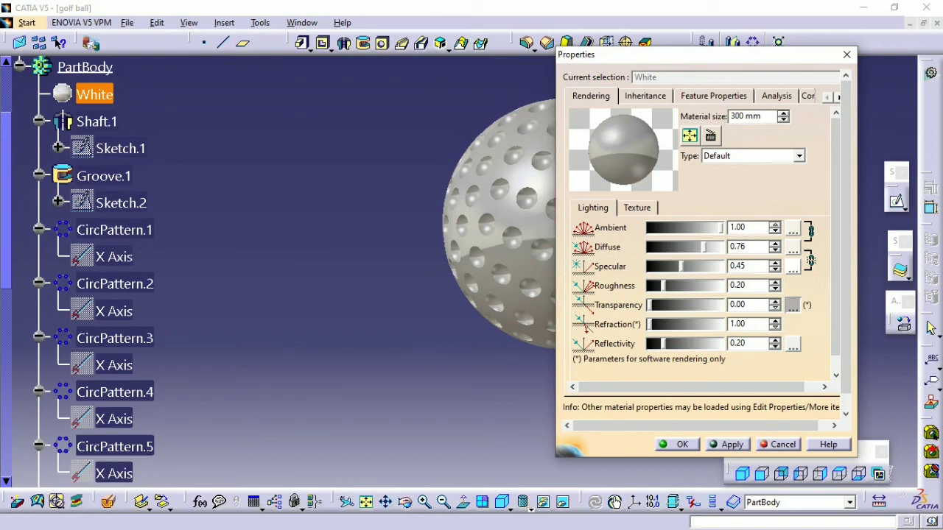
click(793, 343)
double_click(816, 422)
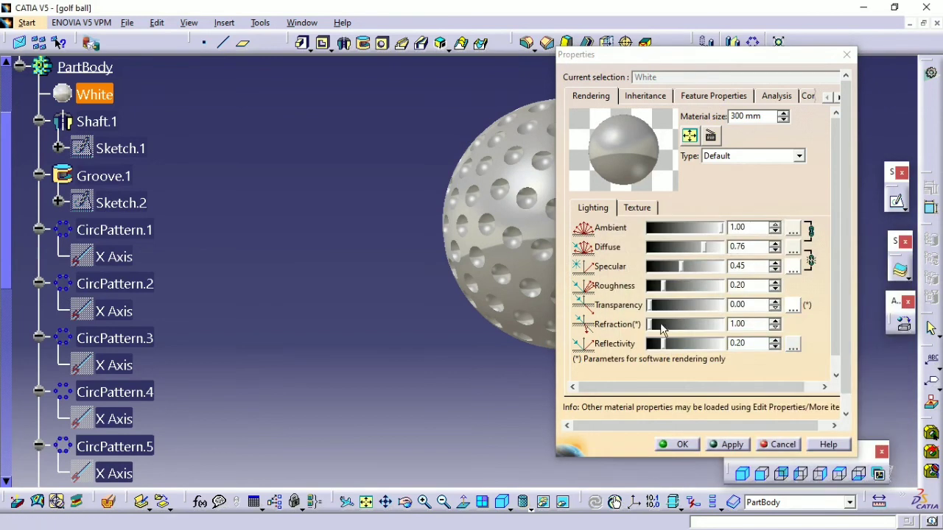
drag(663, 343, 642, 343)
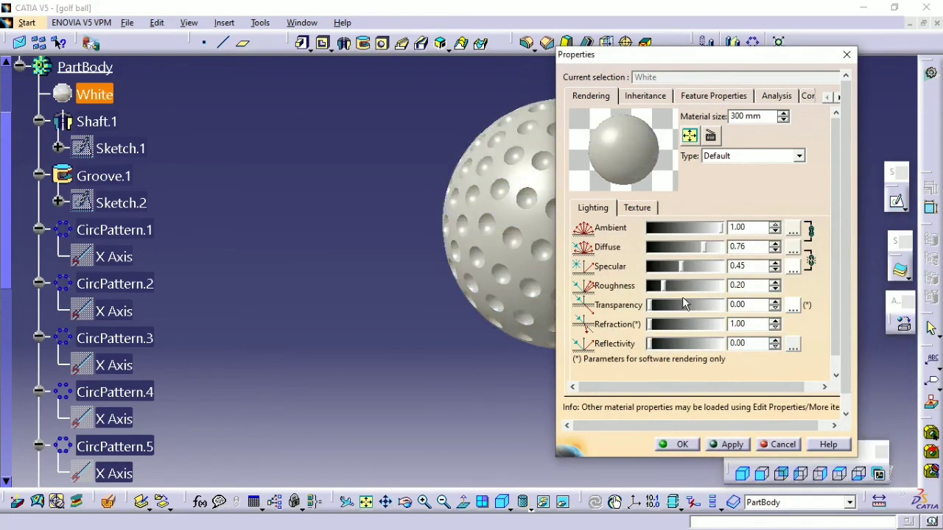
drag(698, 253, 712, 249)
drag(663, 286, 720, 286)
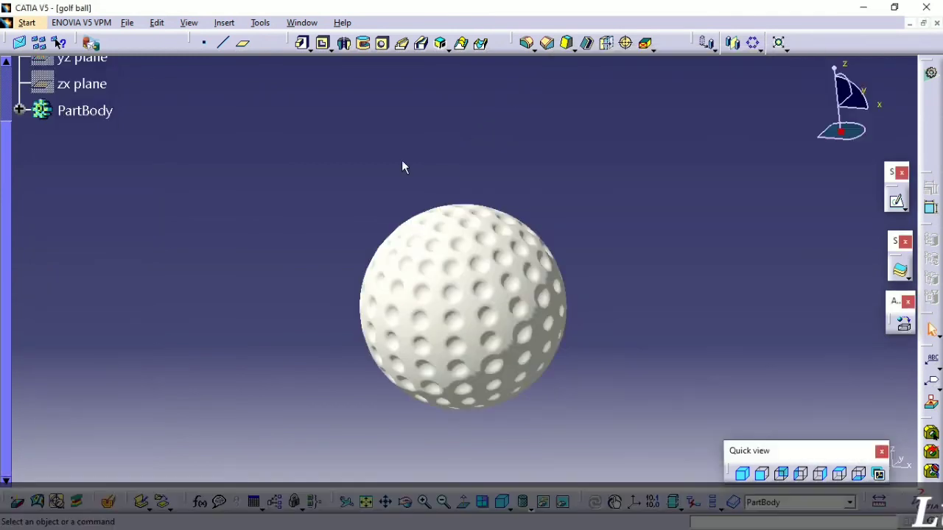
mouse_move(402, 160)
middle_down()
mouse_move(574, 273)
mouse_move(520, 210)
mouse_move(757, 246)
middle_up()
mouse_move(159, 332)
middle_down()
mouse_move(147, 245)
mouse_move(601, 255)
mouse_move(726, 292)
mouse_move(702, 219)
mouse_move(483, 257)
mouse_move(361, 246)
mouse_move(608, 168)
mouse_move(579, 238)
mouse_move(438, 375)
middle_up()
mouse_move(189, 320)
middle_down()
mouse_move(164, 275)
mouse_move(496, 237)
middle_up()
mouse_move(244, 252)
middle_down()
mouse_move(220, 252)
mouse_move(227, 276)
middle_up()
middle_drag(149, 291, 494, 399)
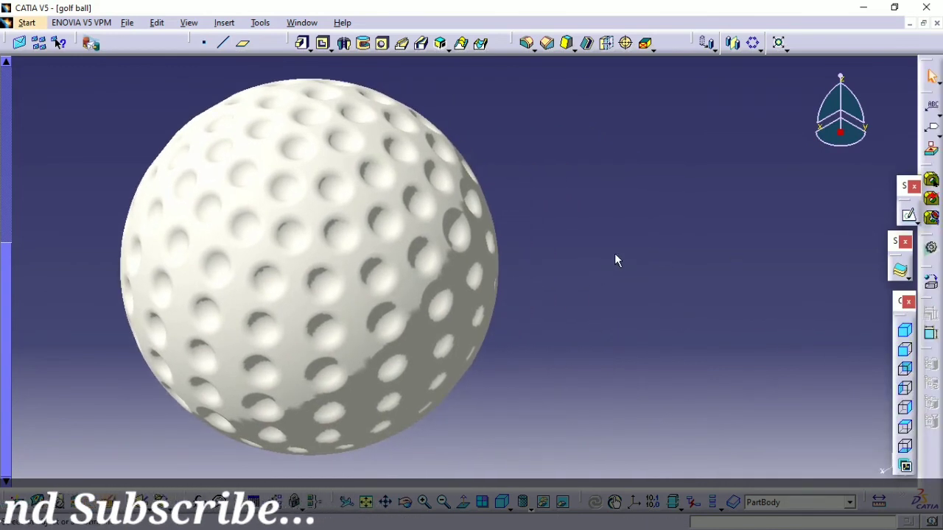
mouse_move(614, 253)
middle_down()
mouse_move(537, 259)
mouse_move(638, 294)
middle_up()
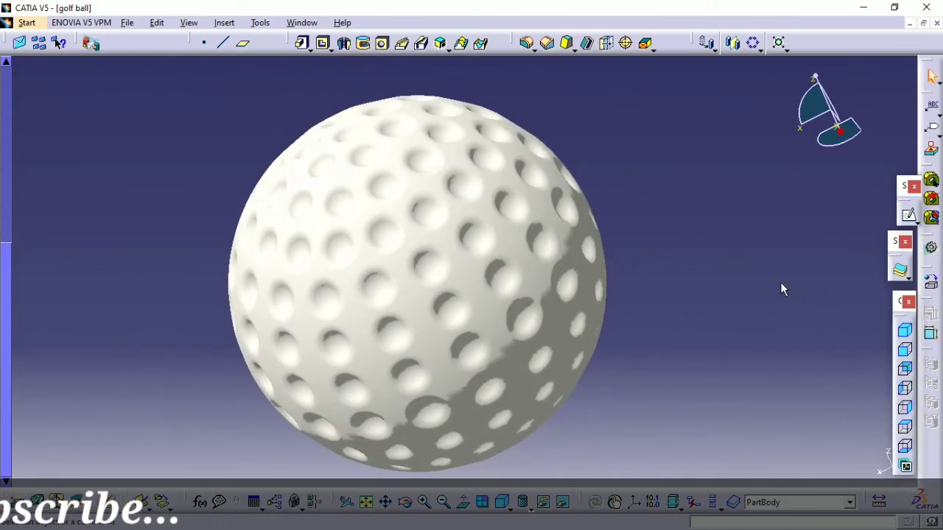